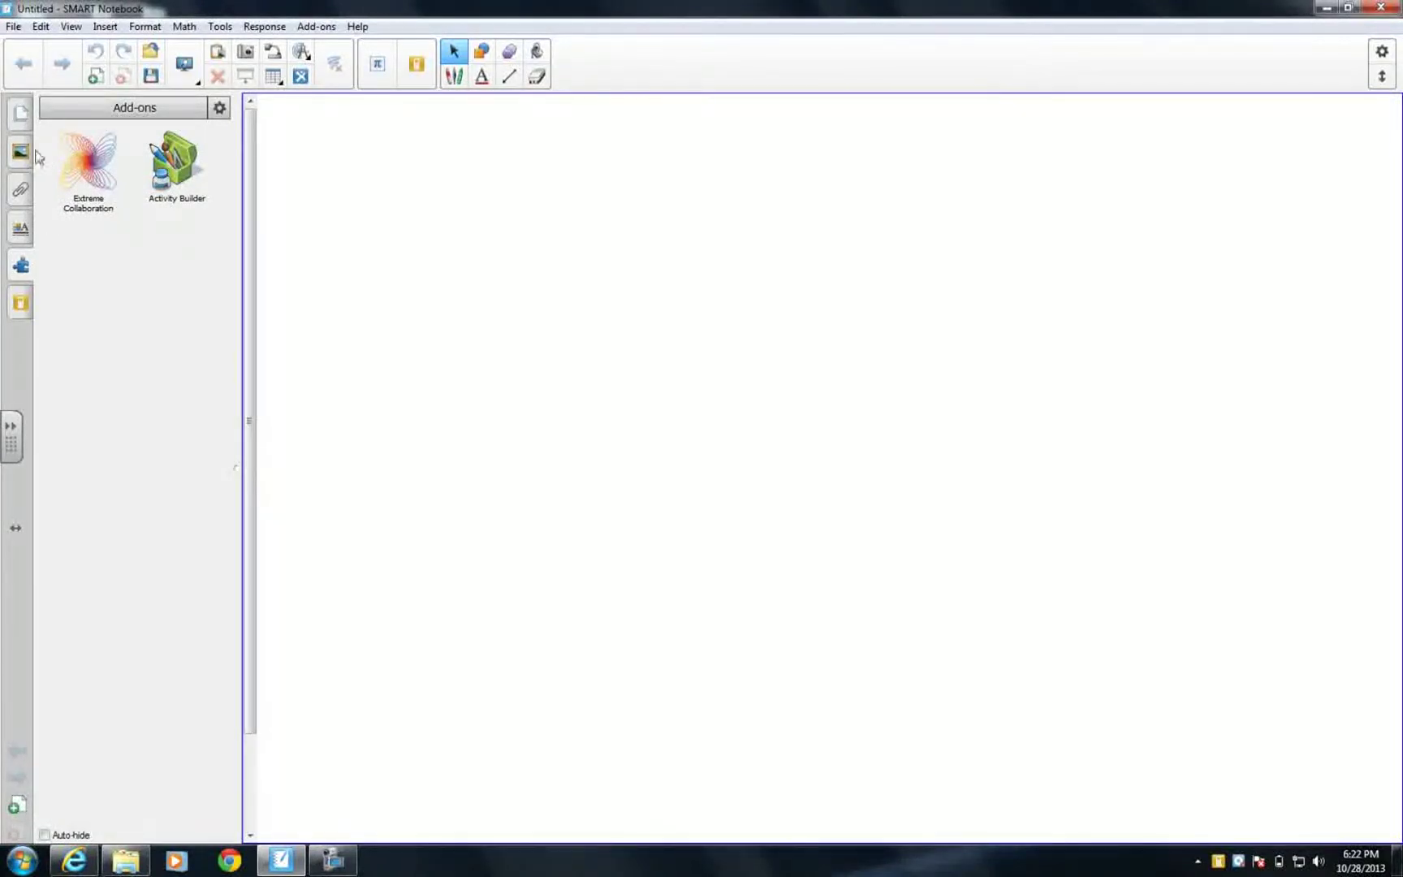
Open the Extreme Collaboration add-on from the Add-ons tab beside the page thumbnails.
click(18, 121)
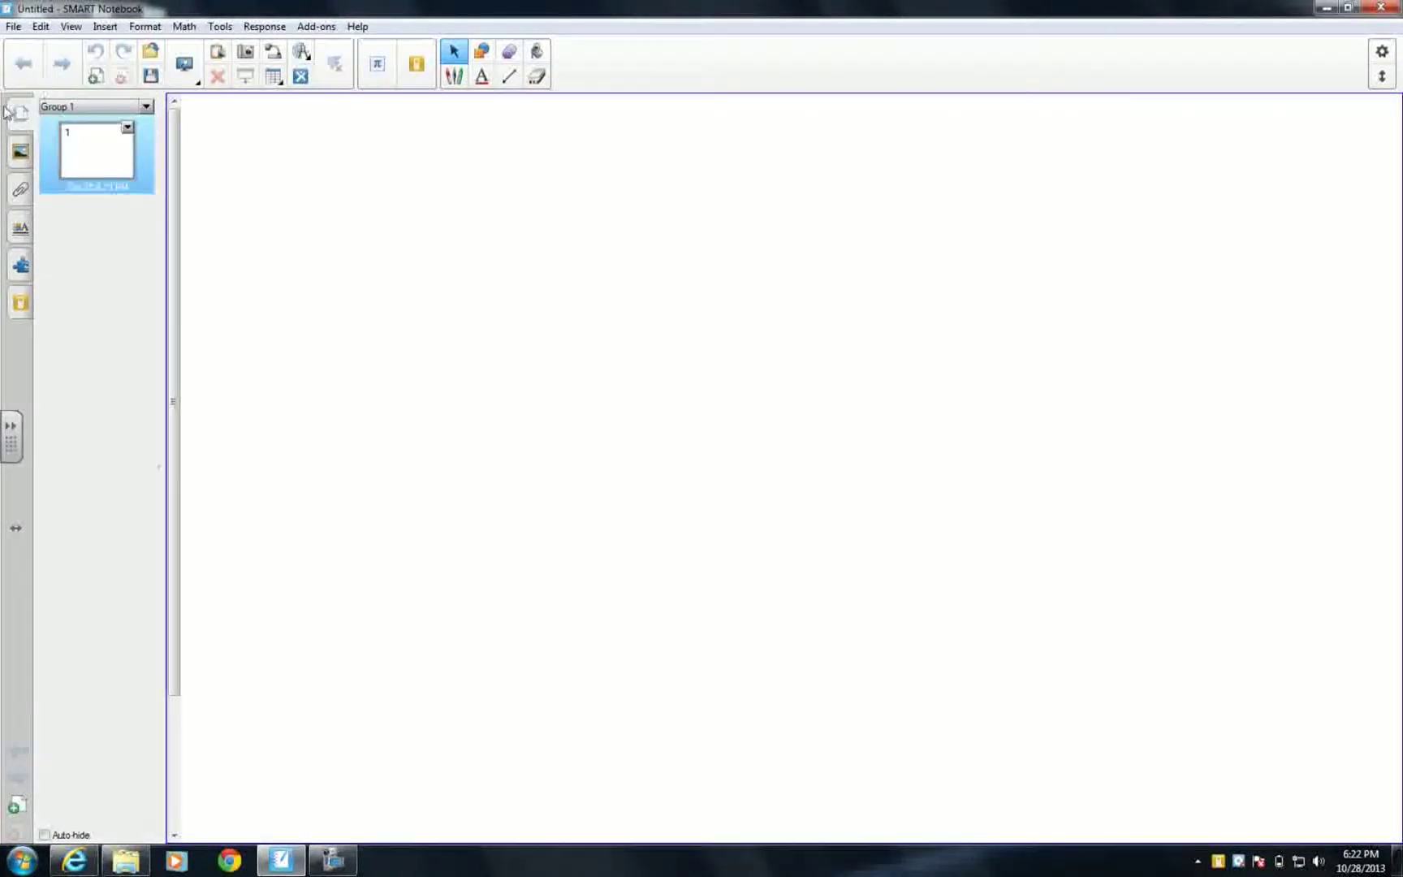
click(22, 266)
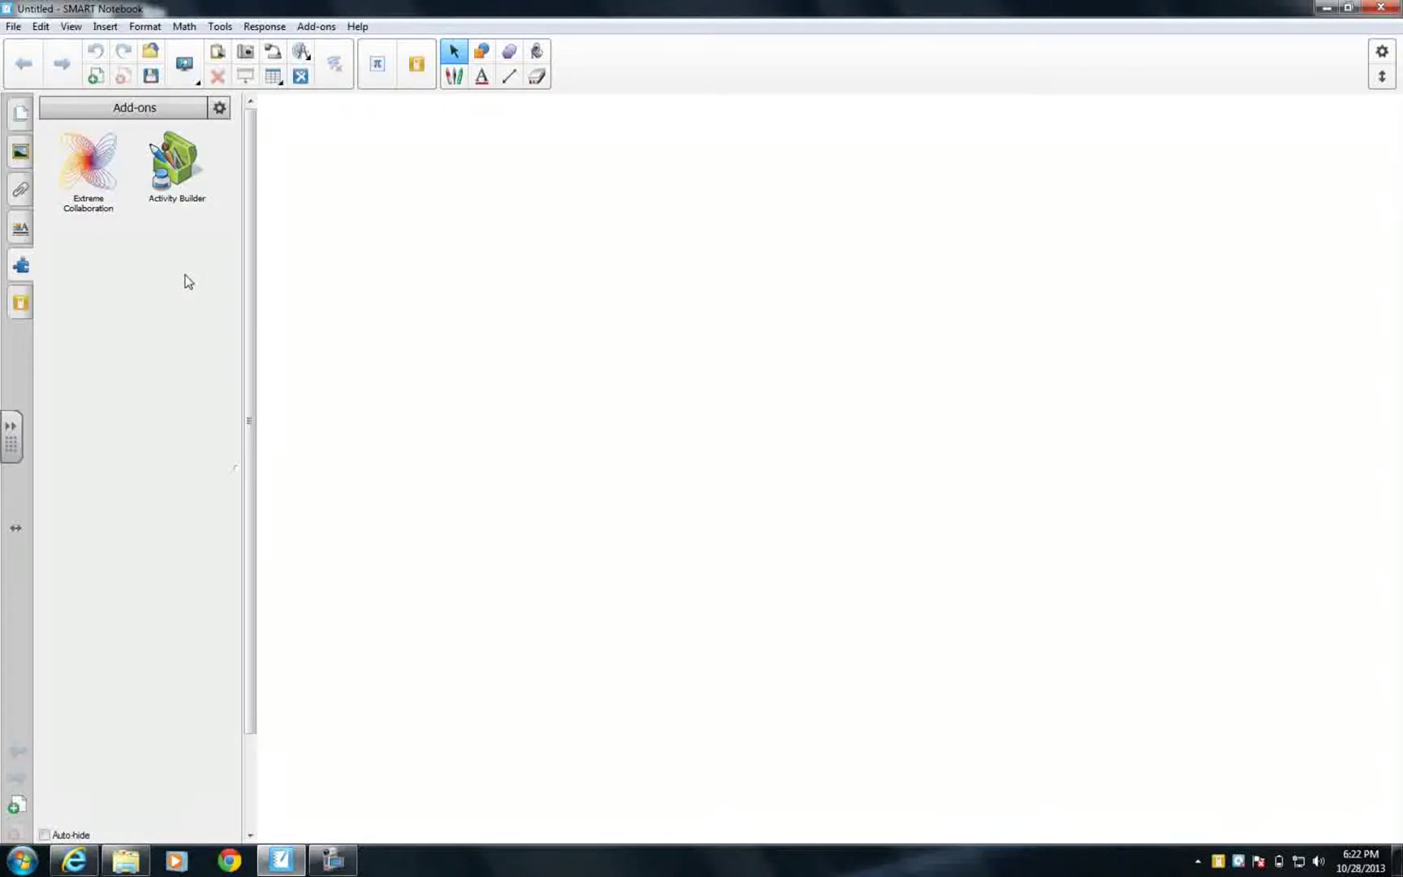
click(96, 203)
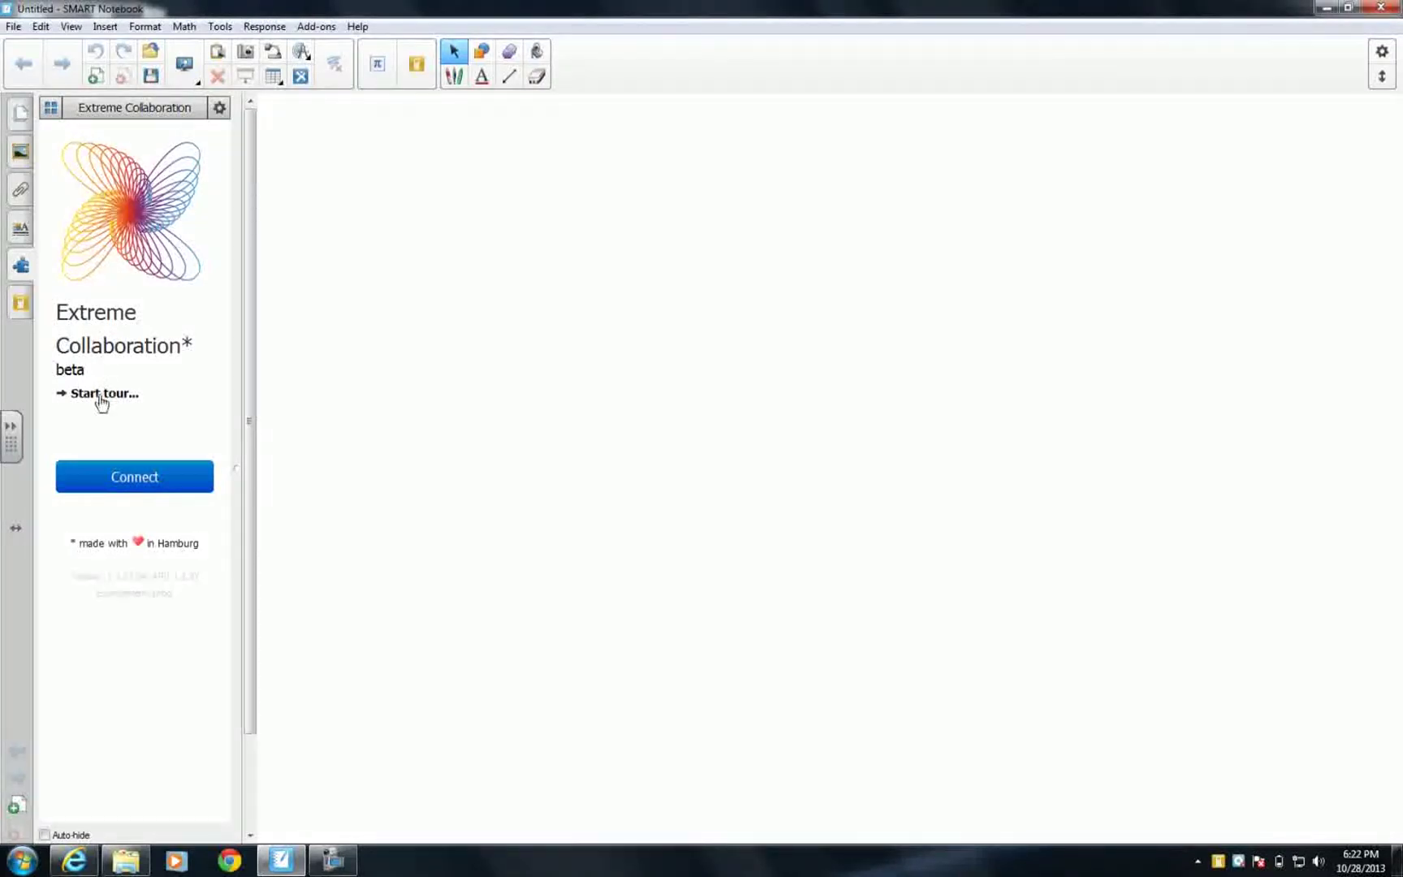
Connect the Extreme Collaboration add-on and begin entering the activation mail address.
click(133, 478)
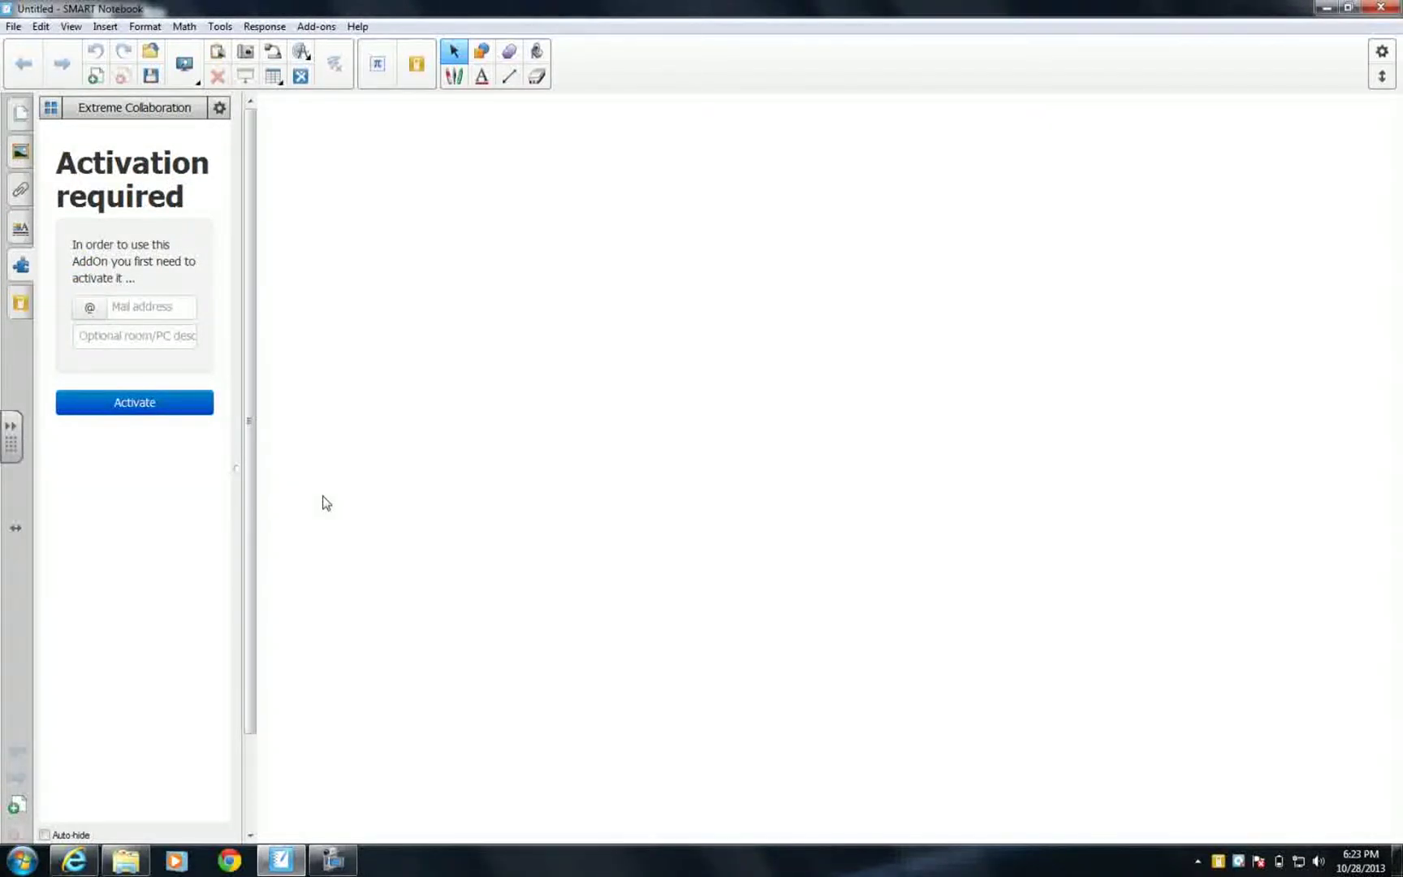
click(165, 309)
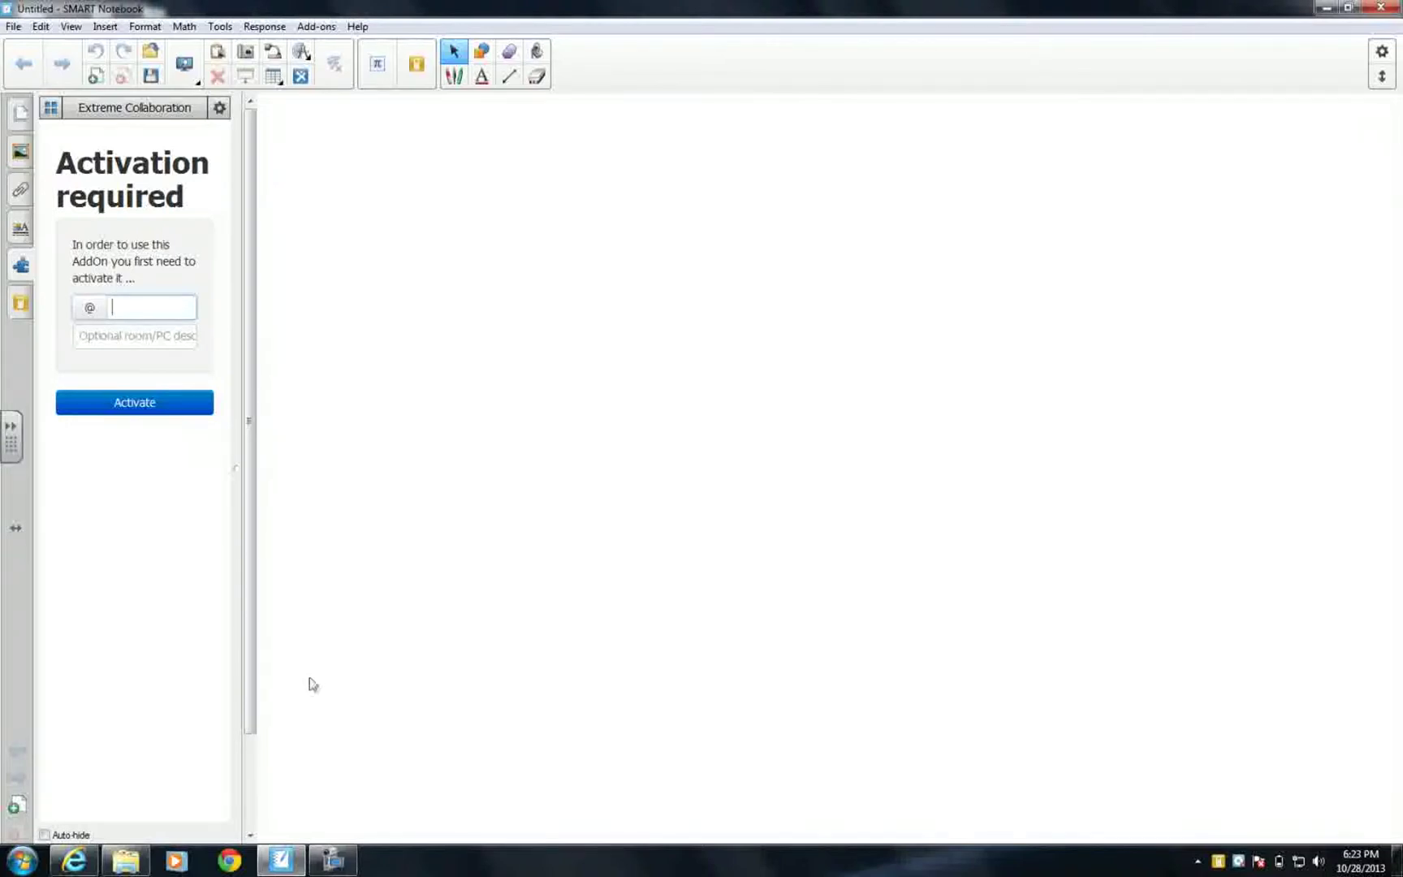
mouse_move(341, 865)
click(336, 865)
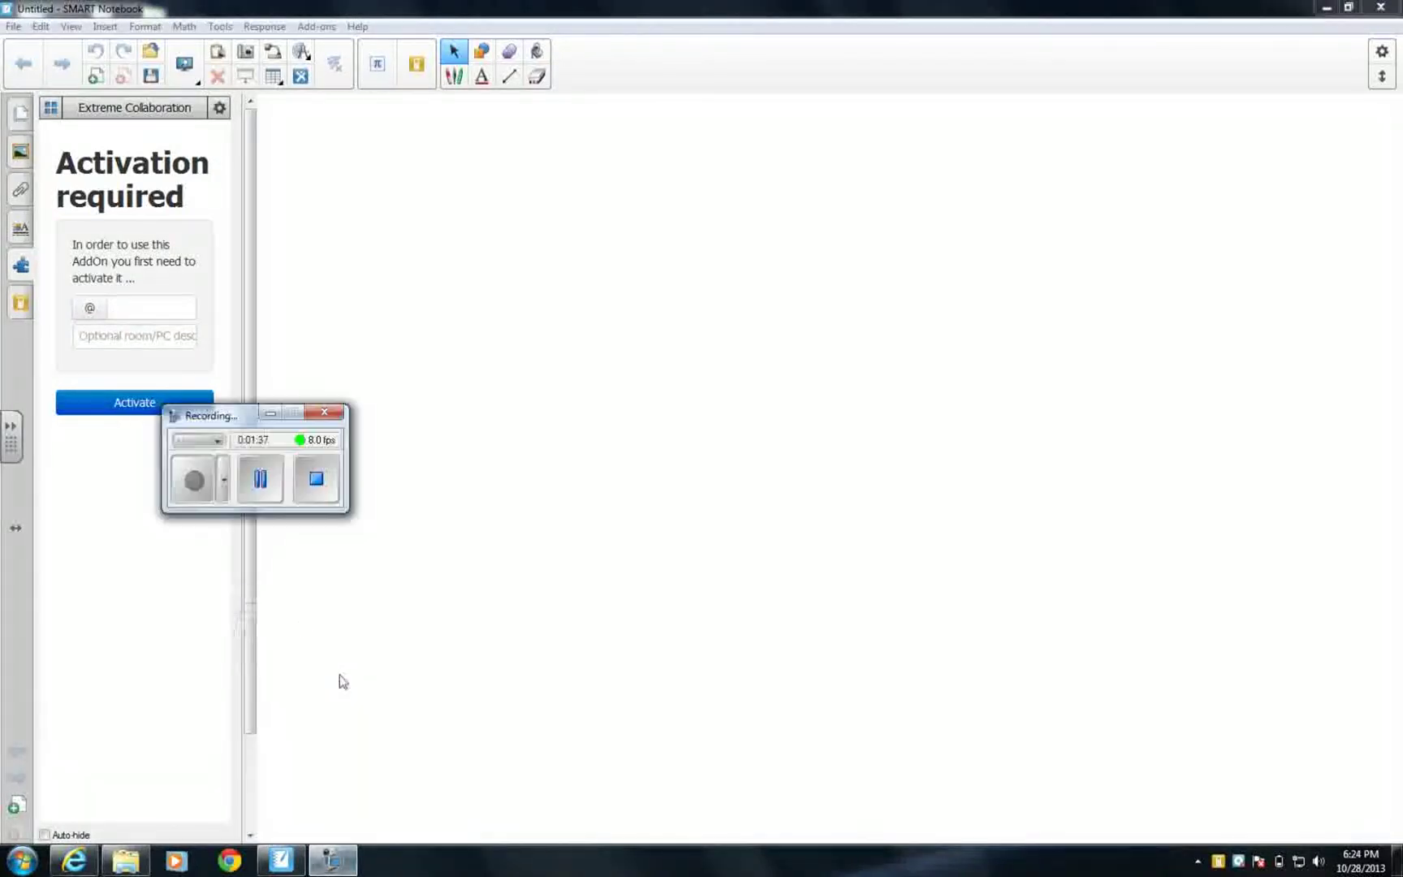
click(260, 479)
click(193, 481)
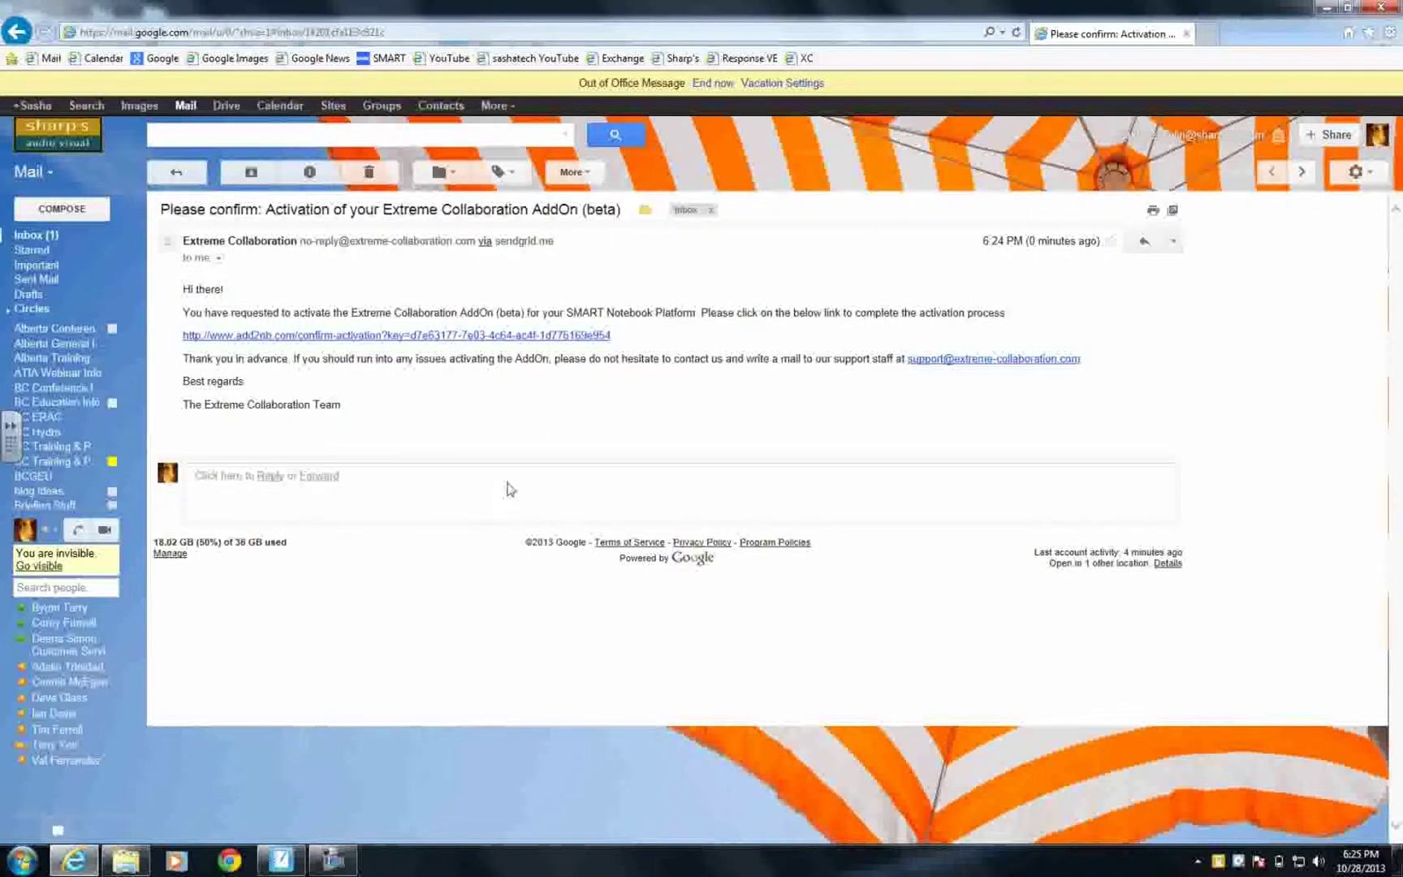
Follow the add2nb.com confirmation link in the activation email.
click(485, 341)
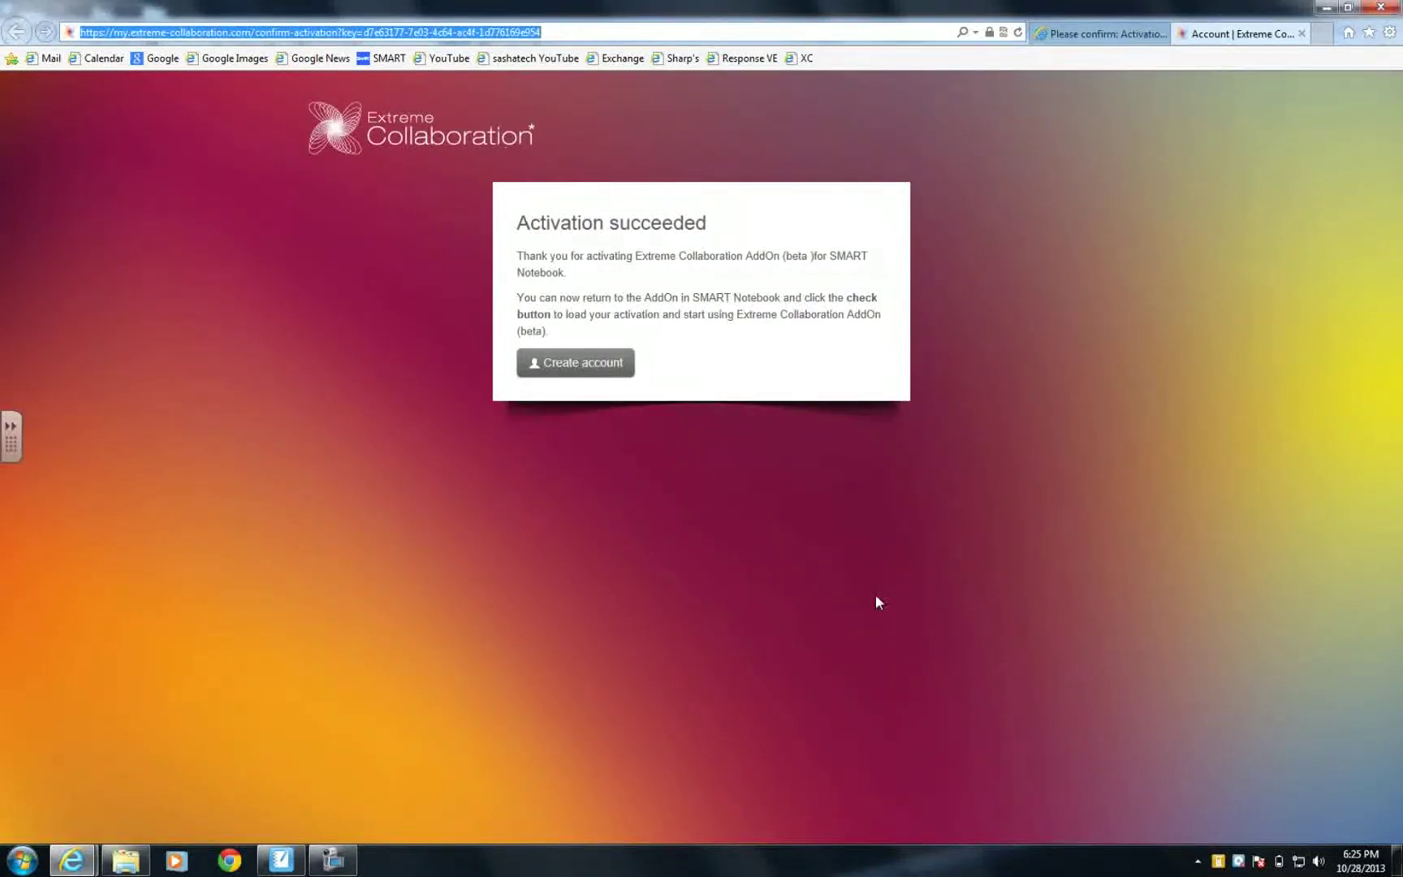
Review the Activation succeeded page before switching back to SMART Notebook.
mouse_move(347, 862)
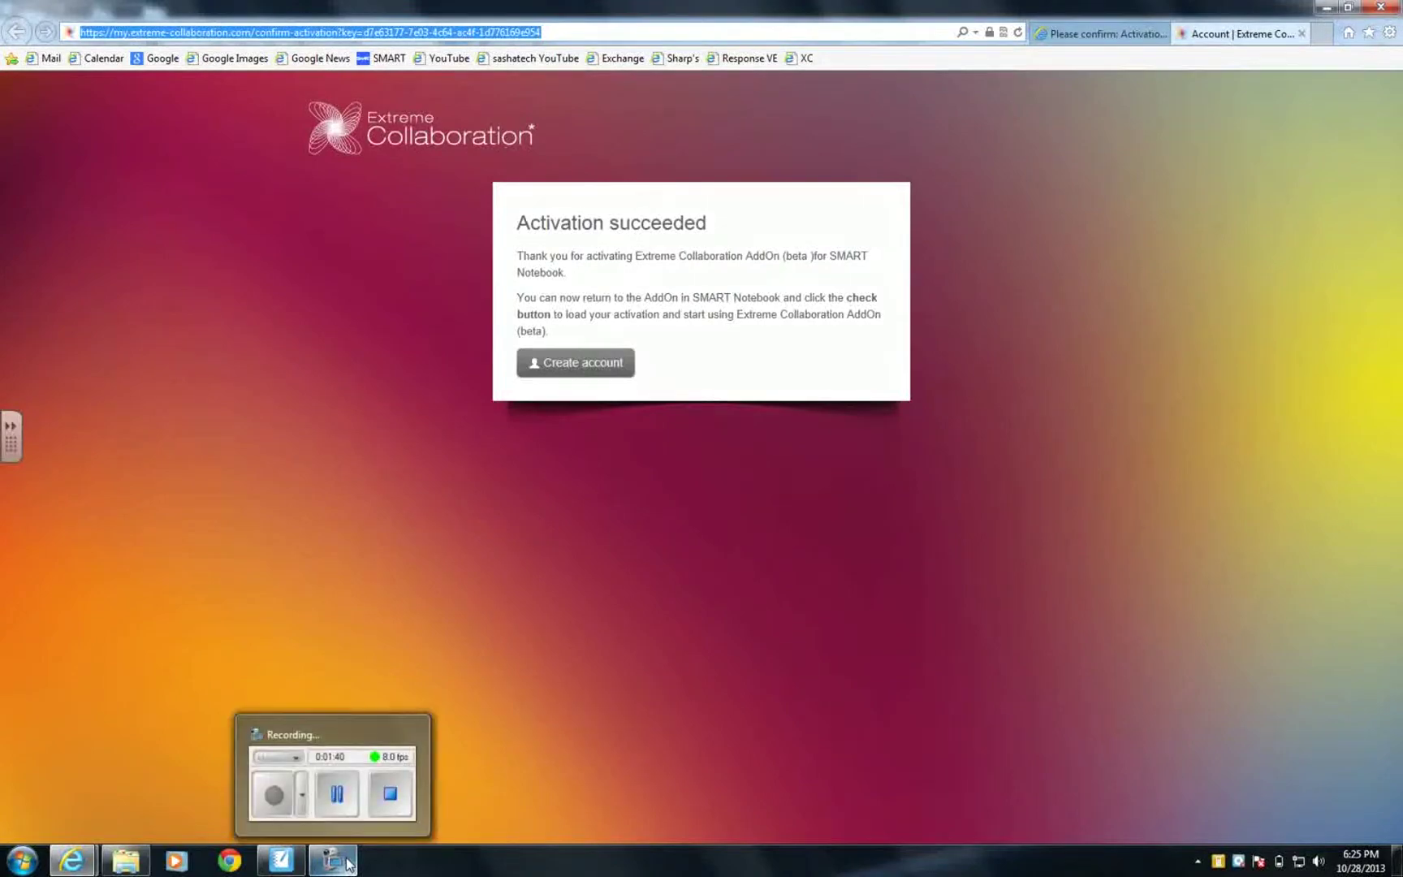
Back in SMART Notebook, confirm activation, dismiss the notice, and review the optional Login fields.
click(281, 859)
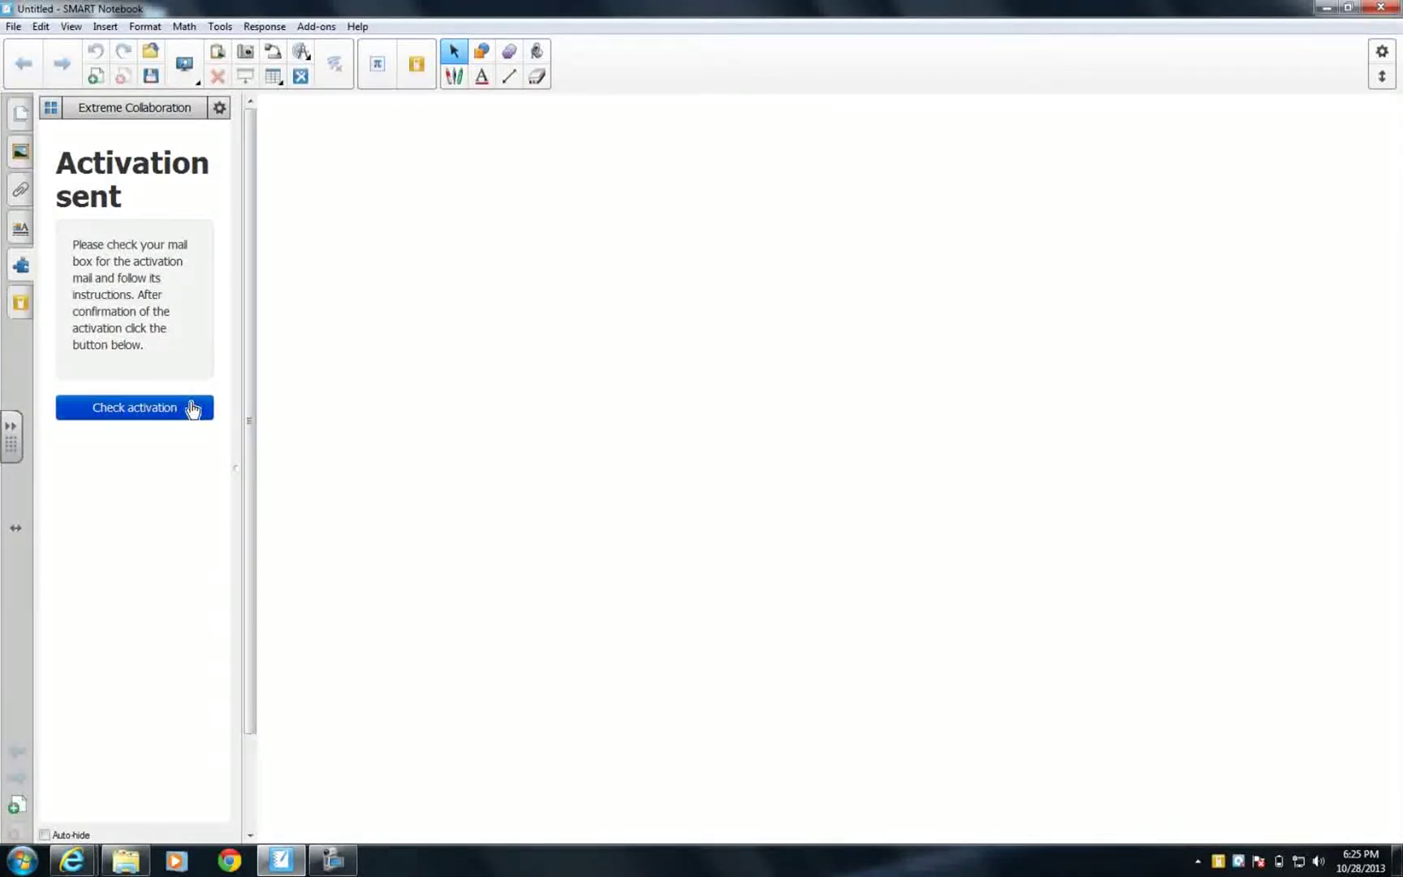
click(192, 409)
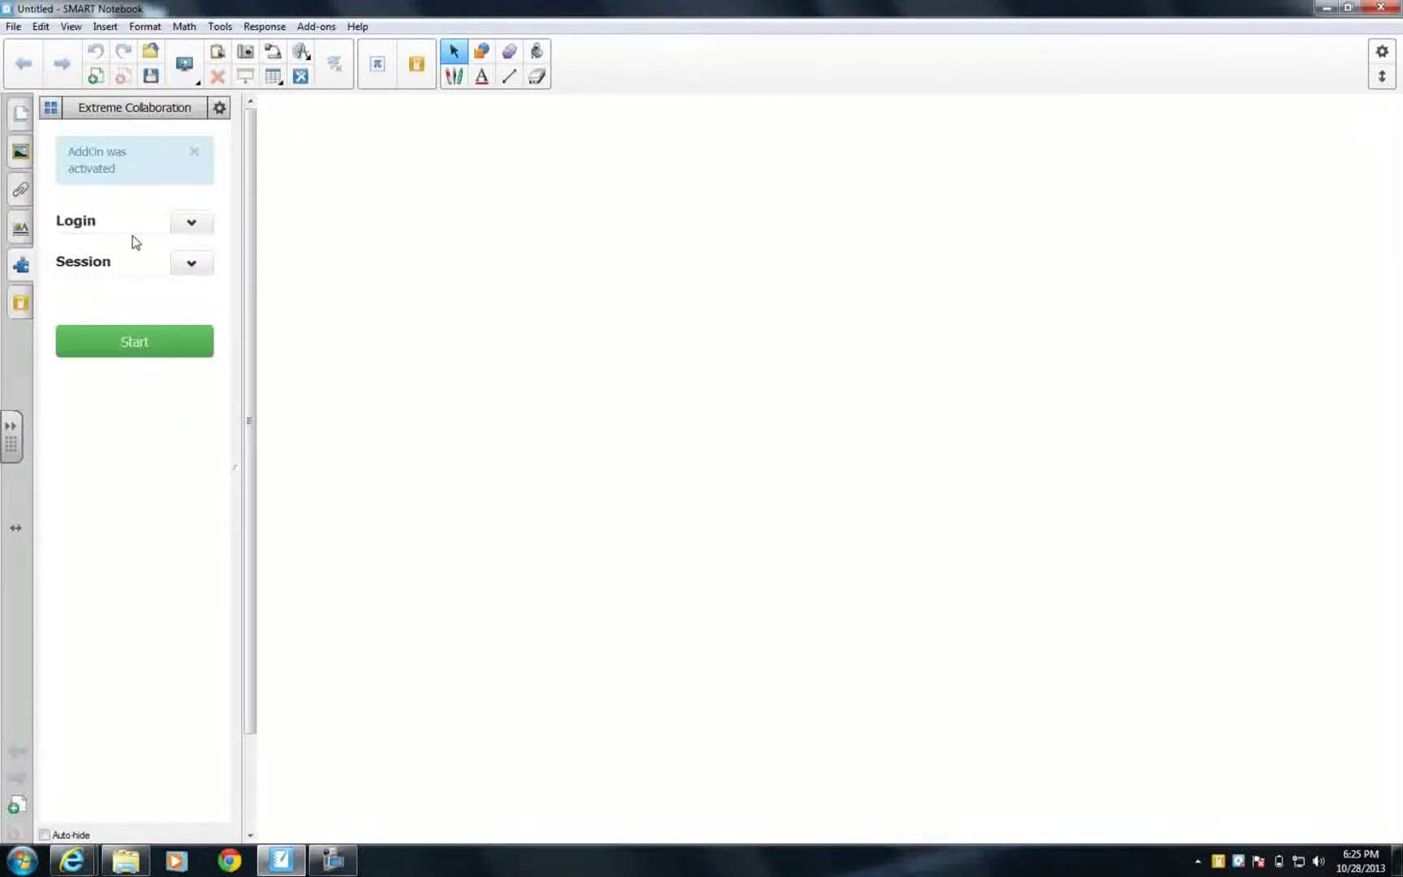
click(195, 152)
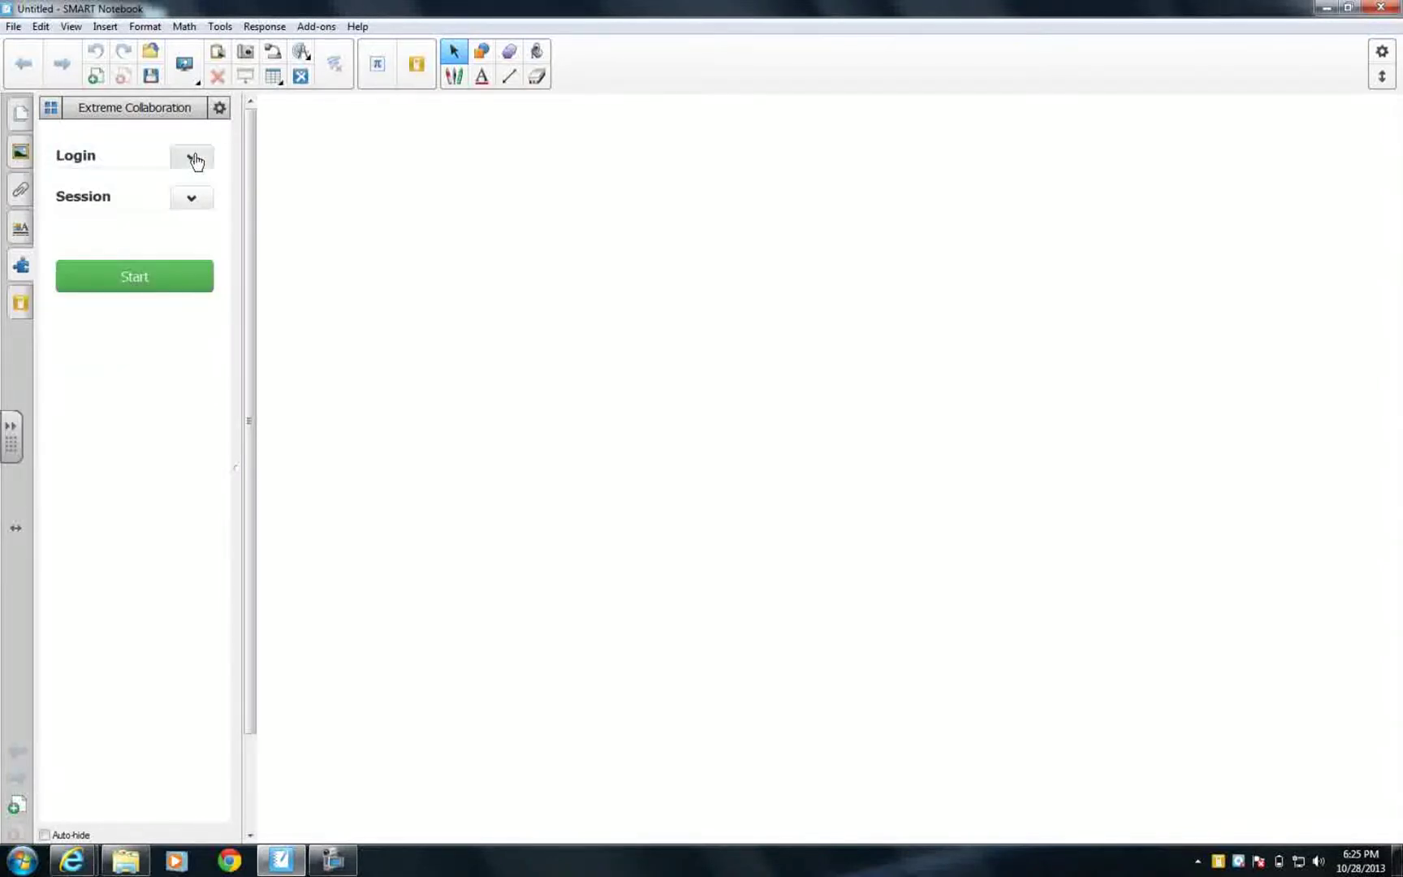
click(193, 158)
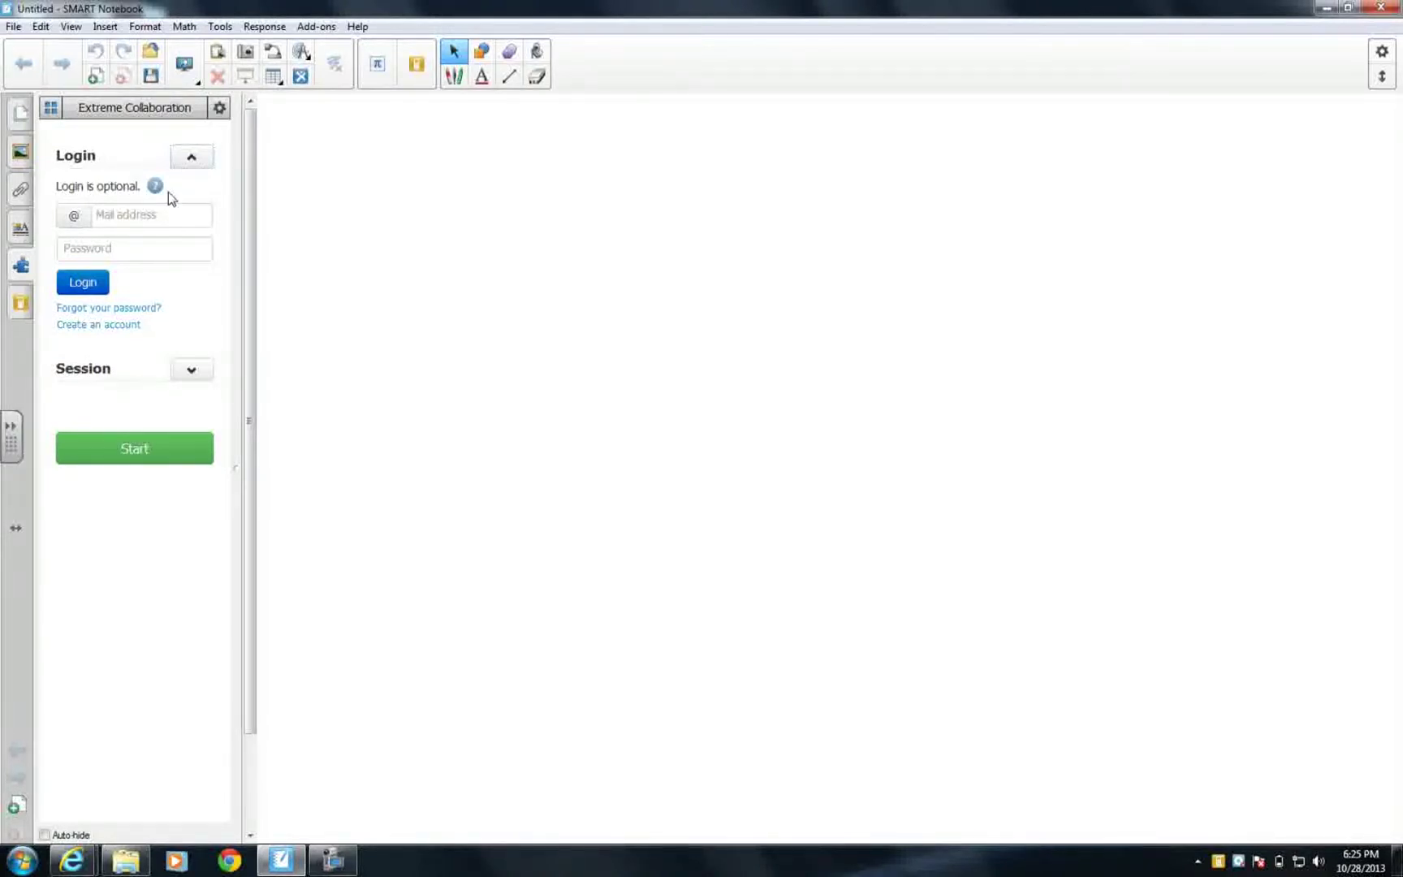
click(194, 159)
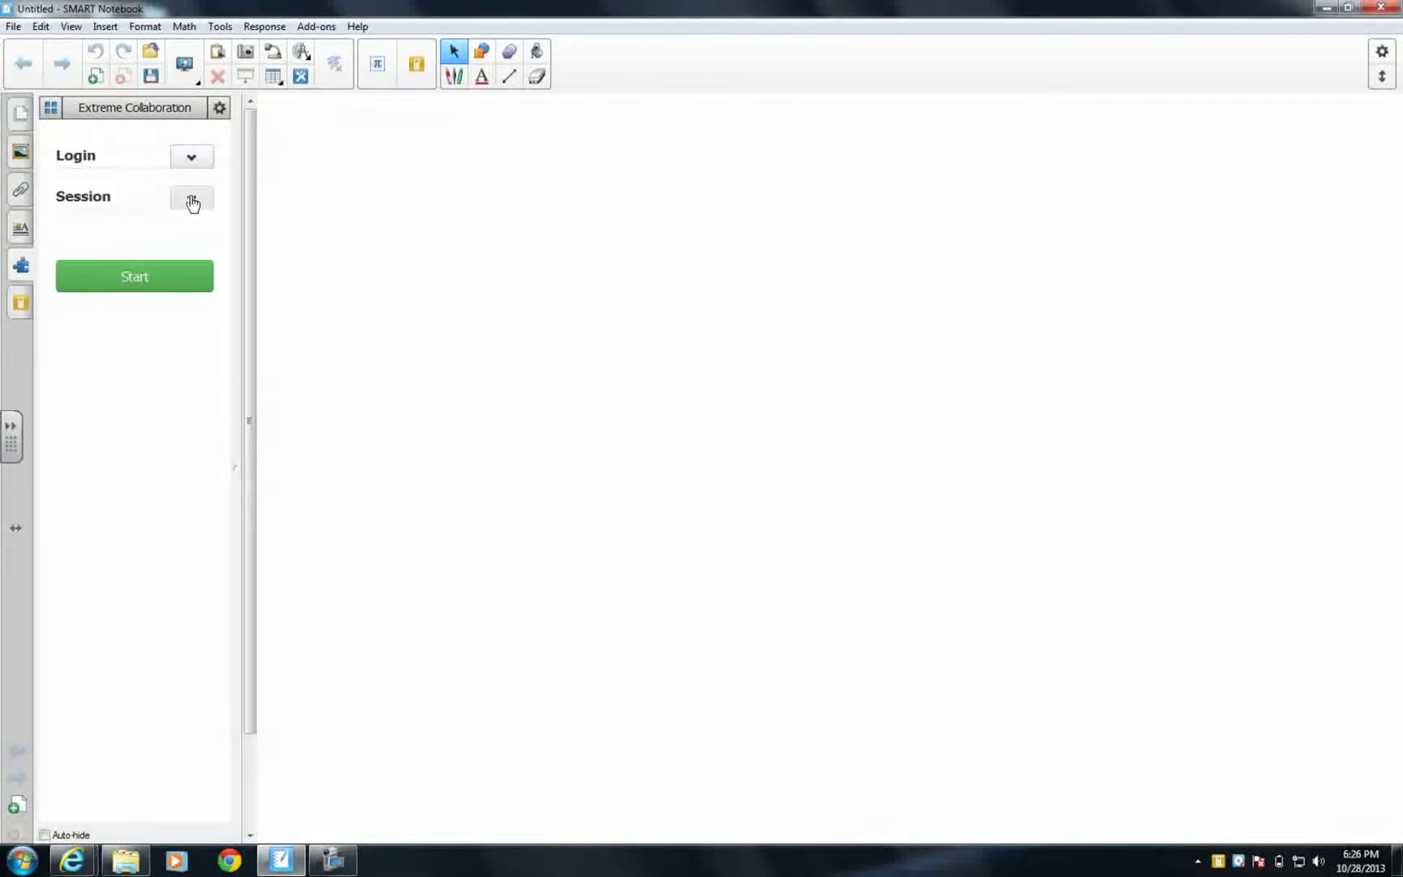
Under Session, set How students join to Anonymously rather than by name.
click(193, 202)
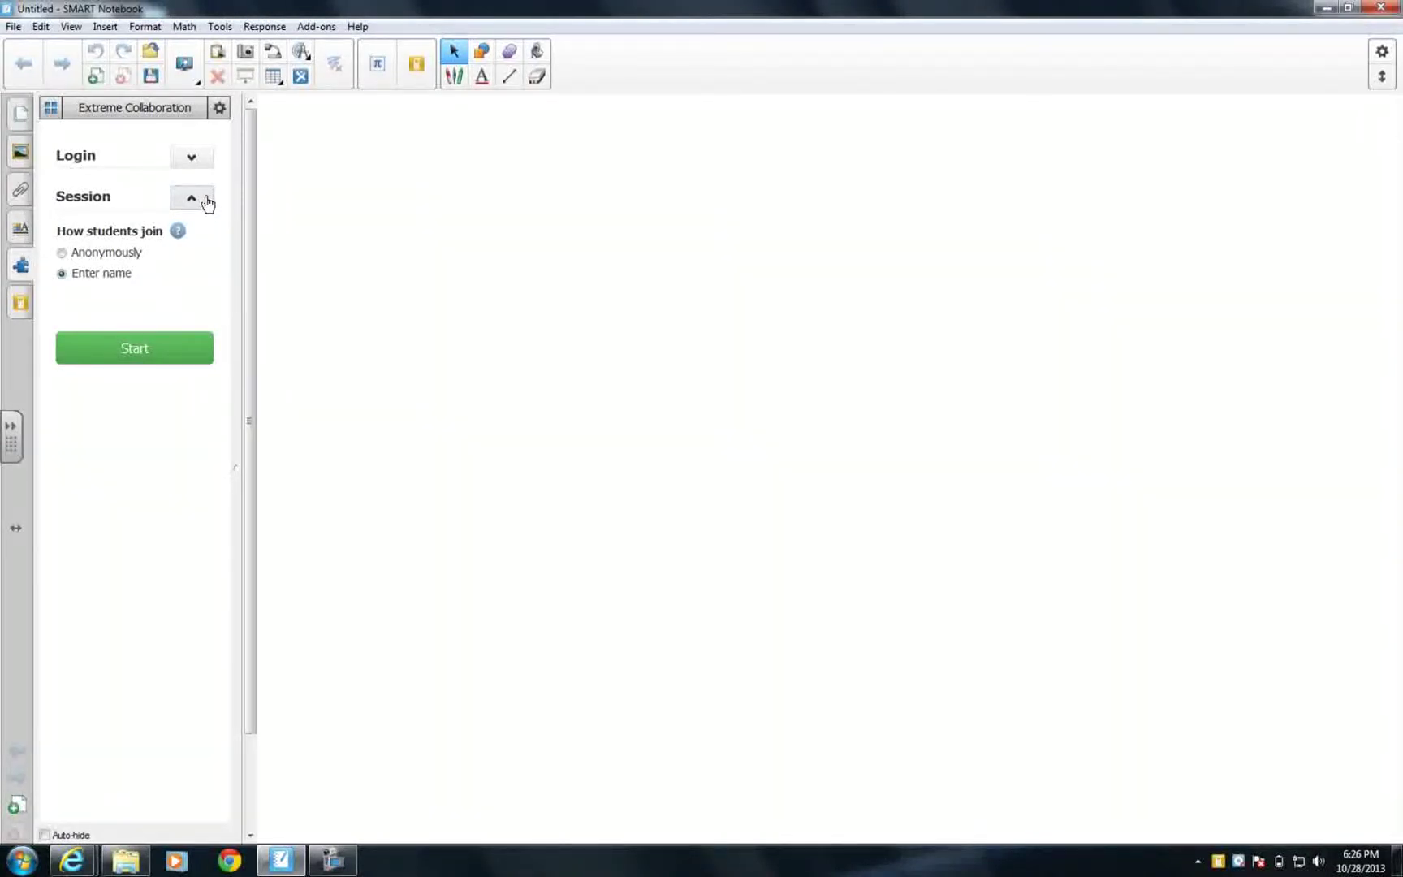
click(63, 253)
click(62, 276)
click(61, 254)
Start the collaboration session and insert its QR code on a new page.
click(179, 349)
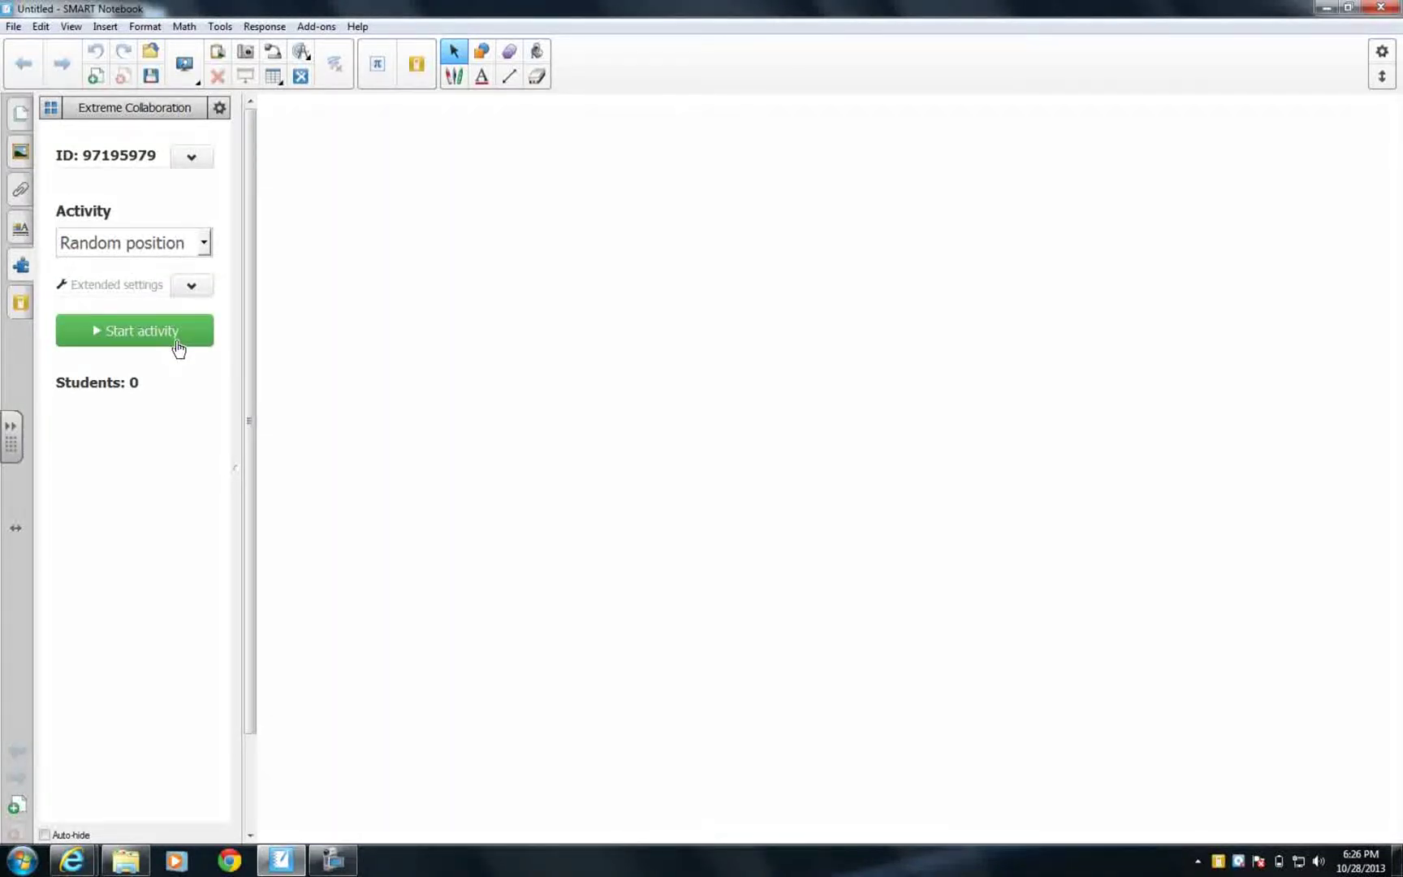
click(191, 165)
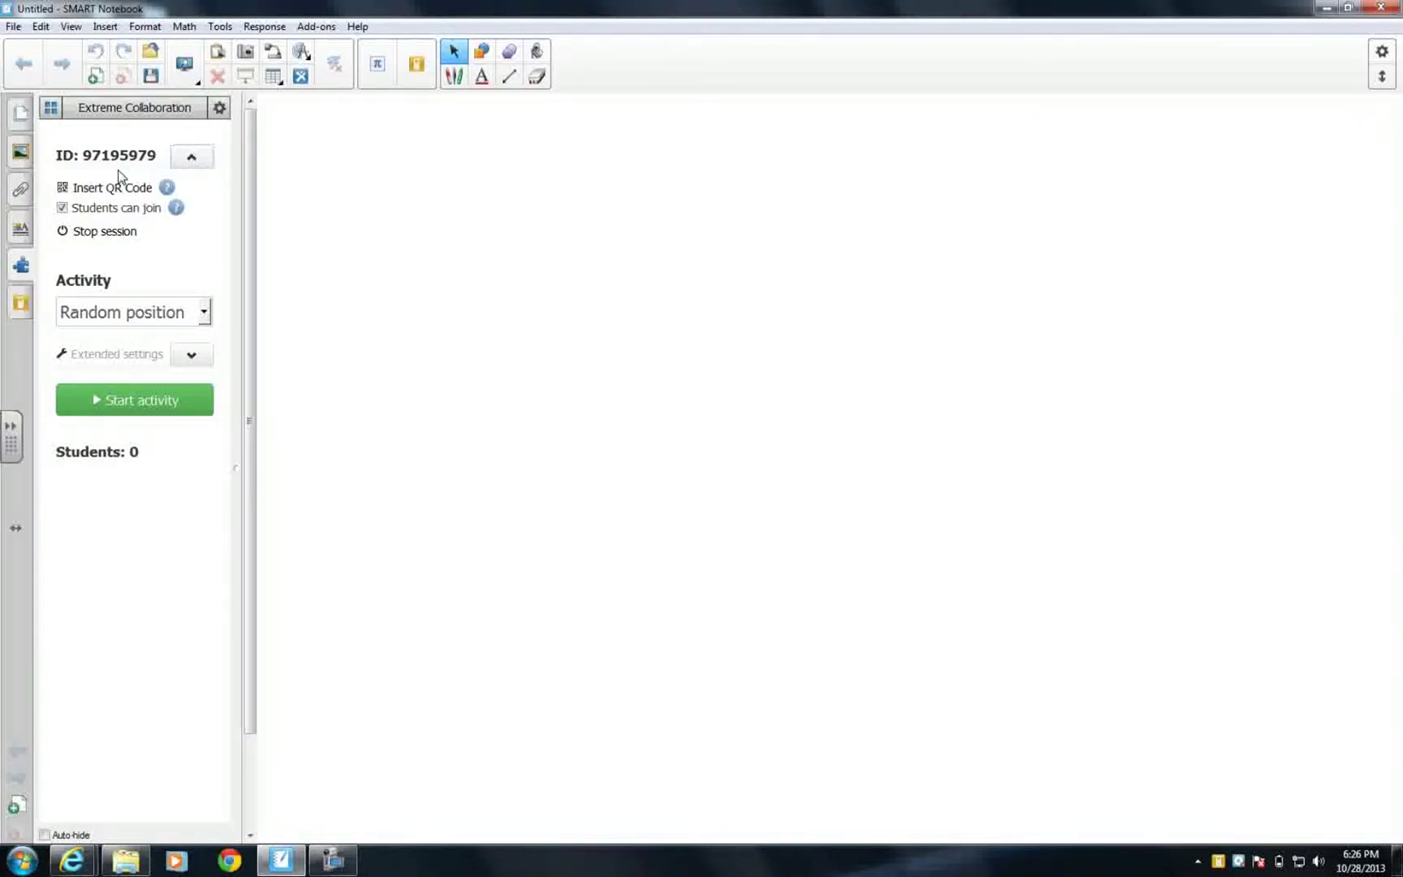
click(64, 194)
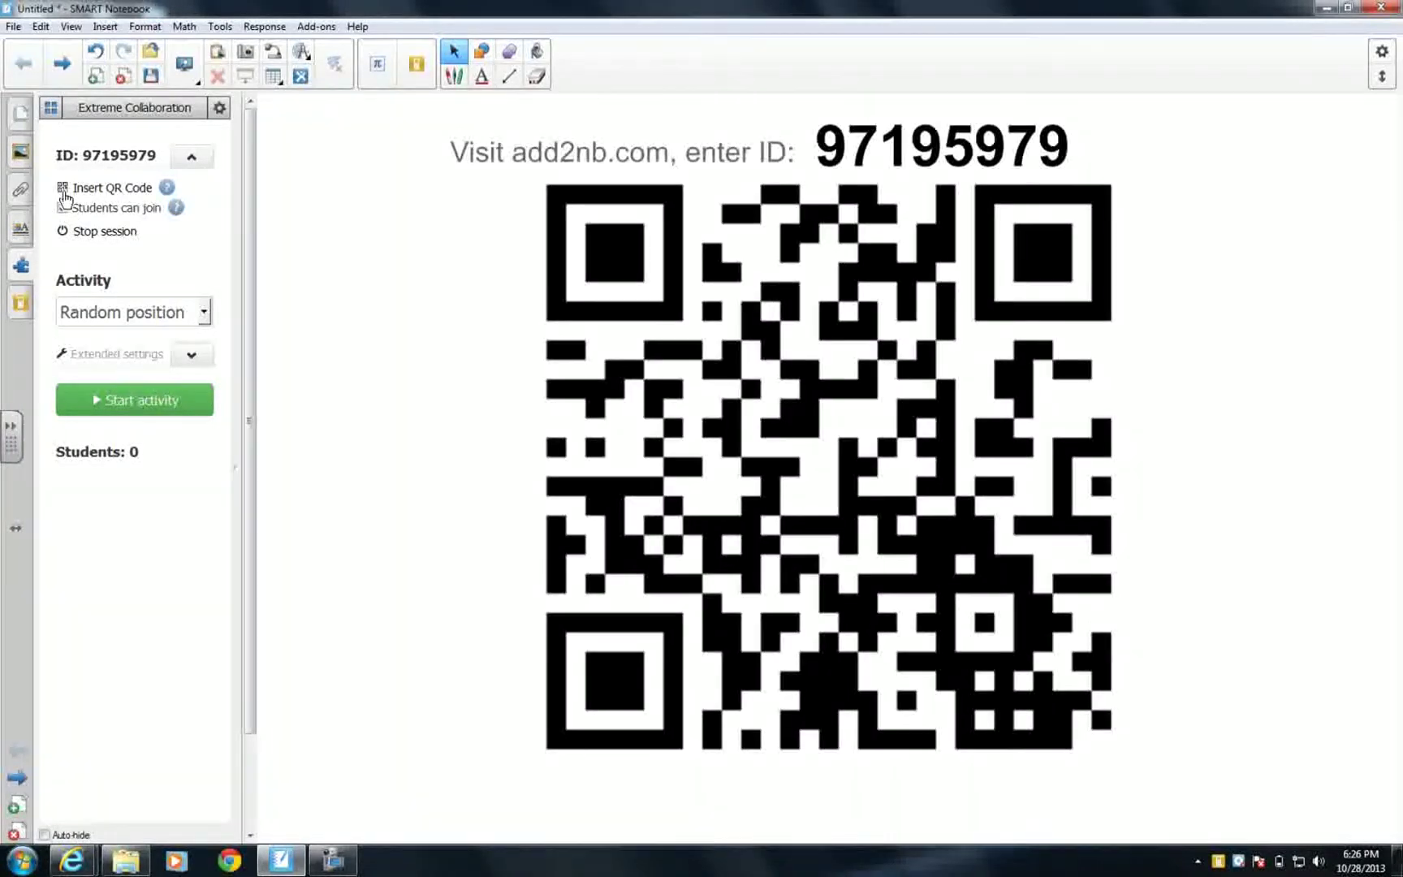
Add a blank page and paste the session ID 97195979 onto it in enlarged text.
click(63, 204)
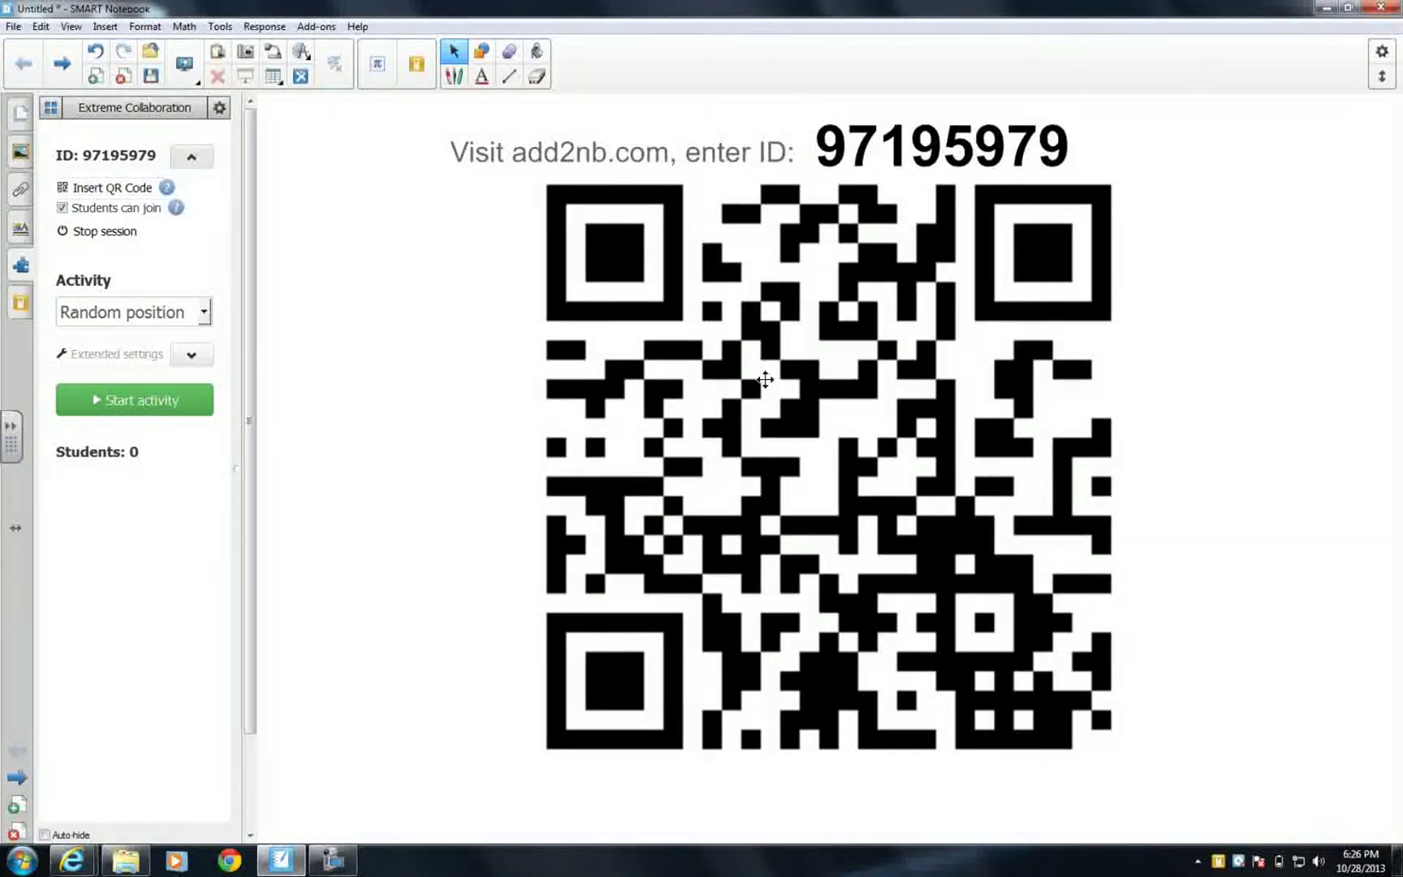
click(734, 340)
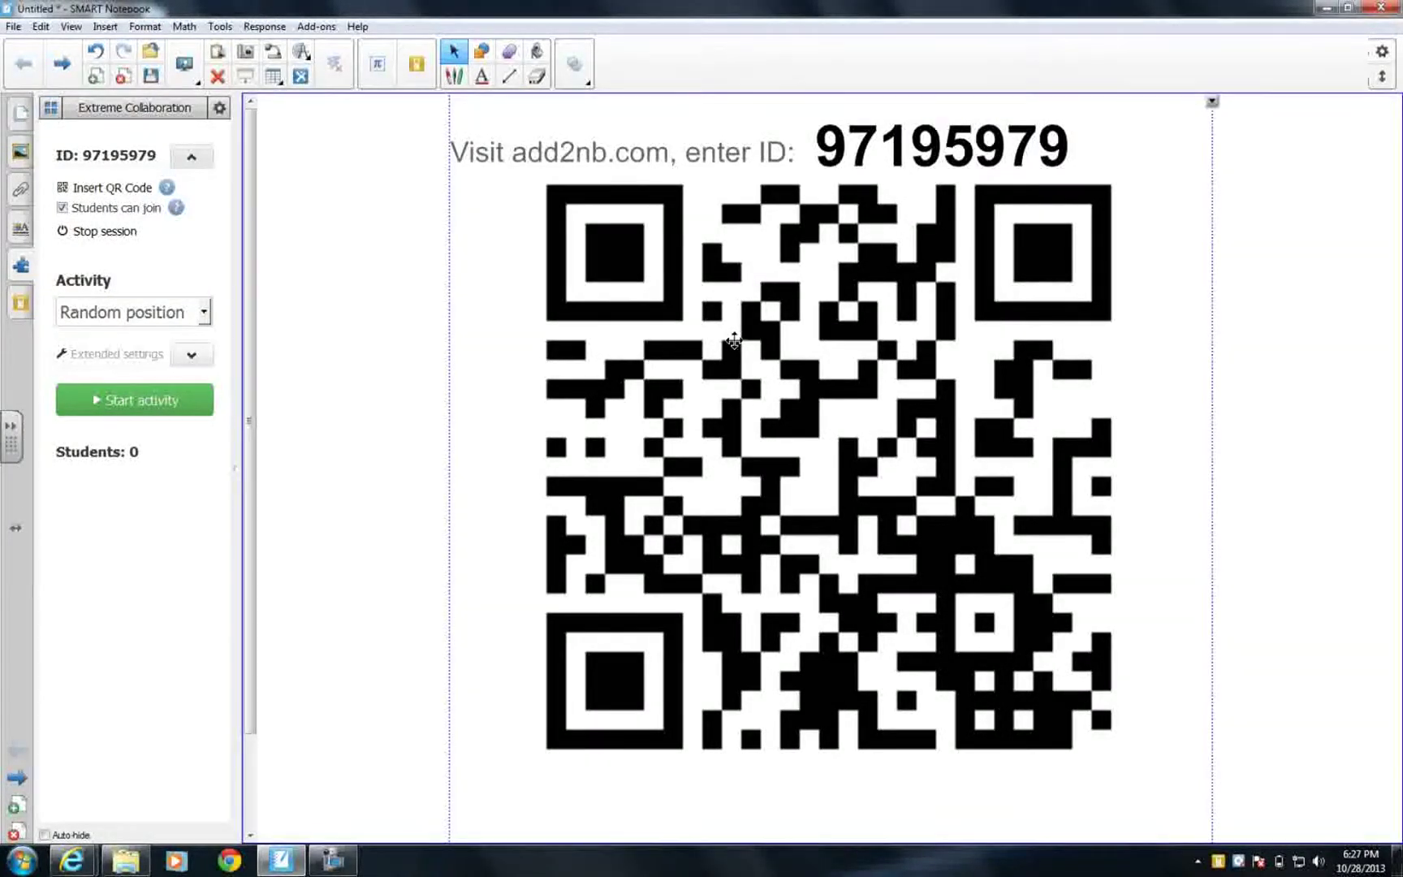
click(95, 77)
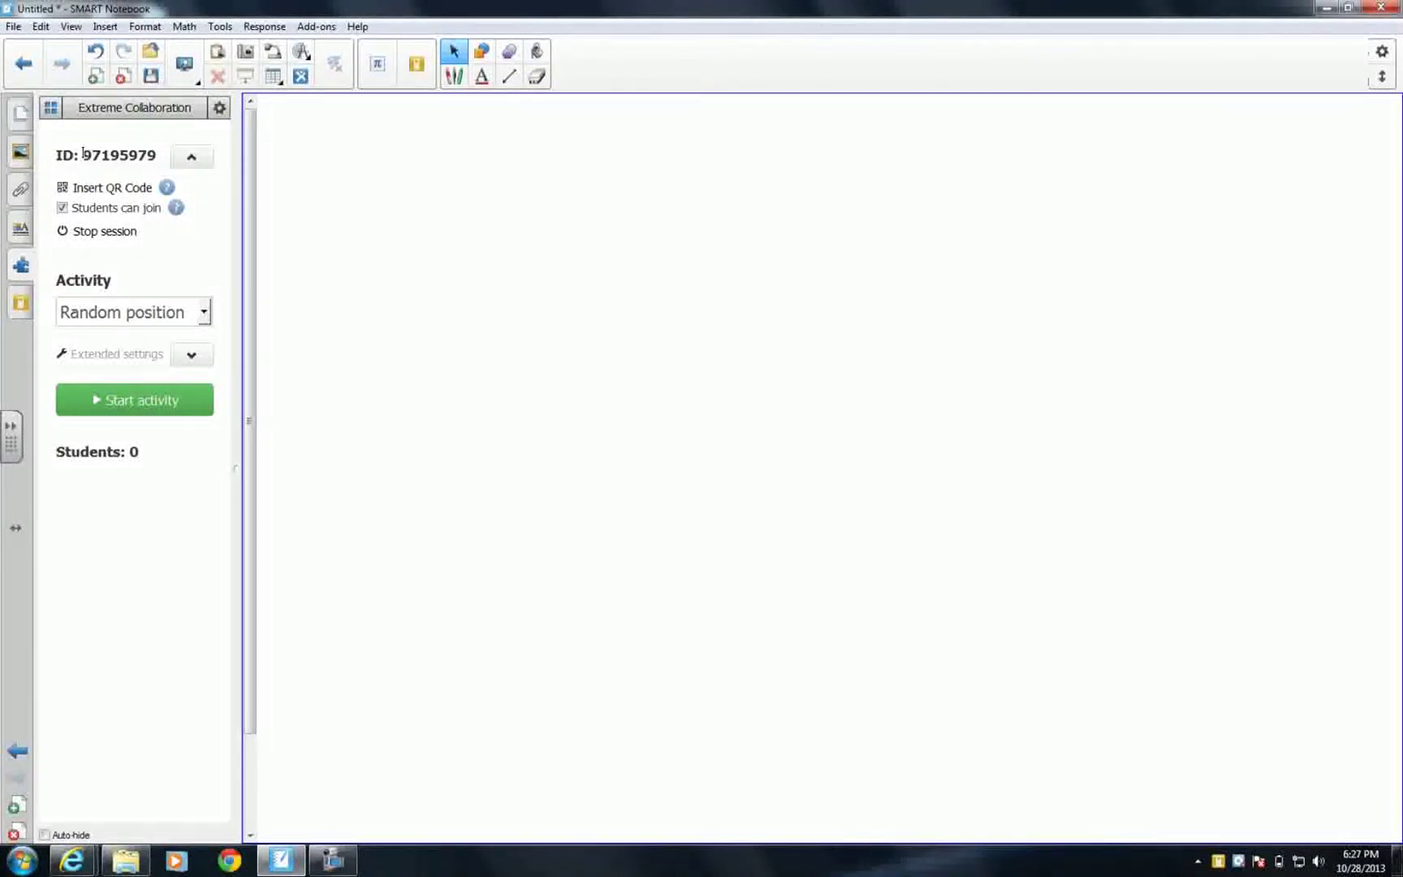
drag(102, 153, 159, 154)
key(ctrl+c)
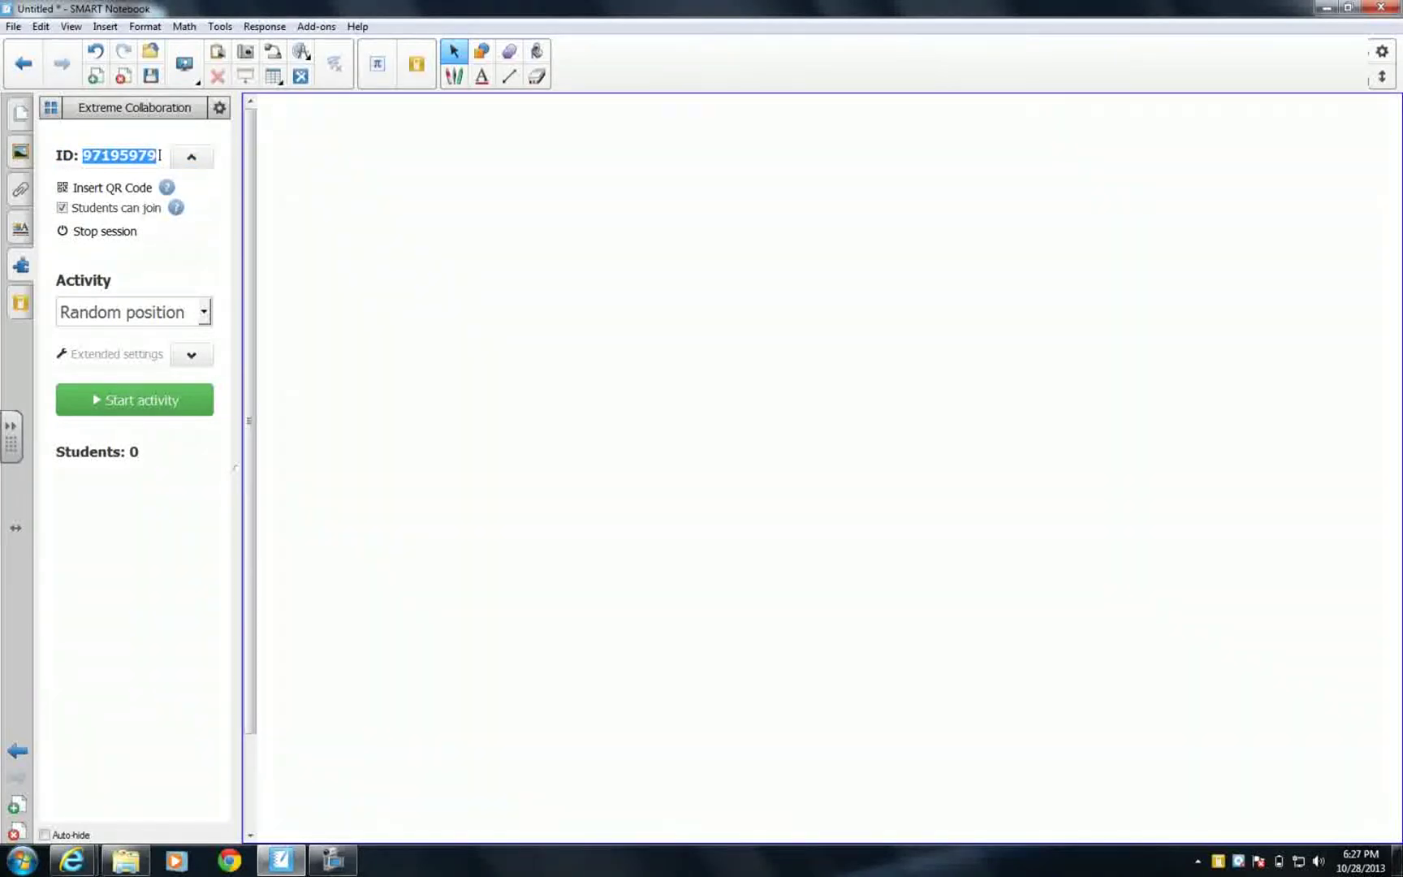
click(345, 201)
key(ctrl+v)
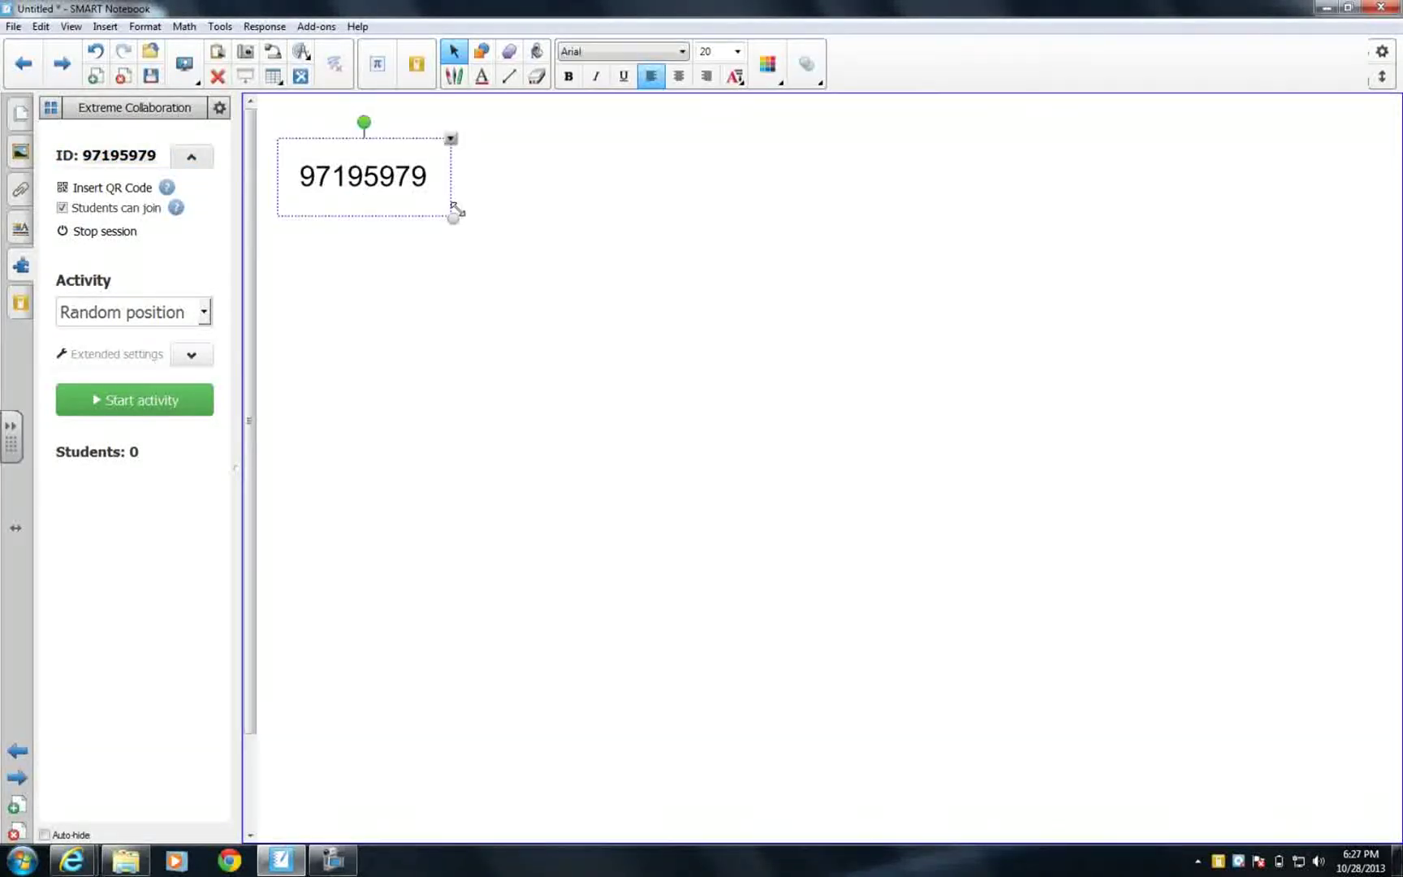
drag(452, 216, 626, 265)
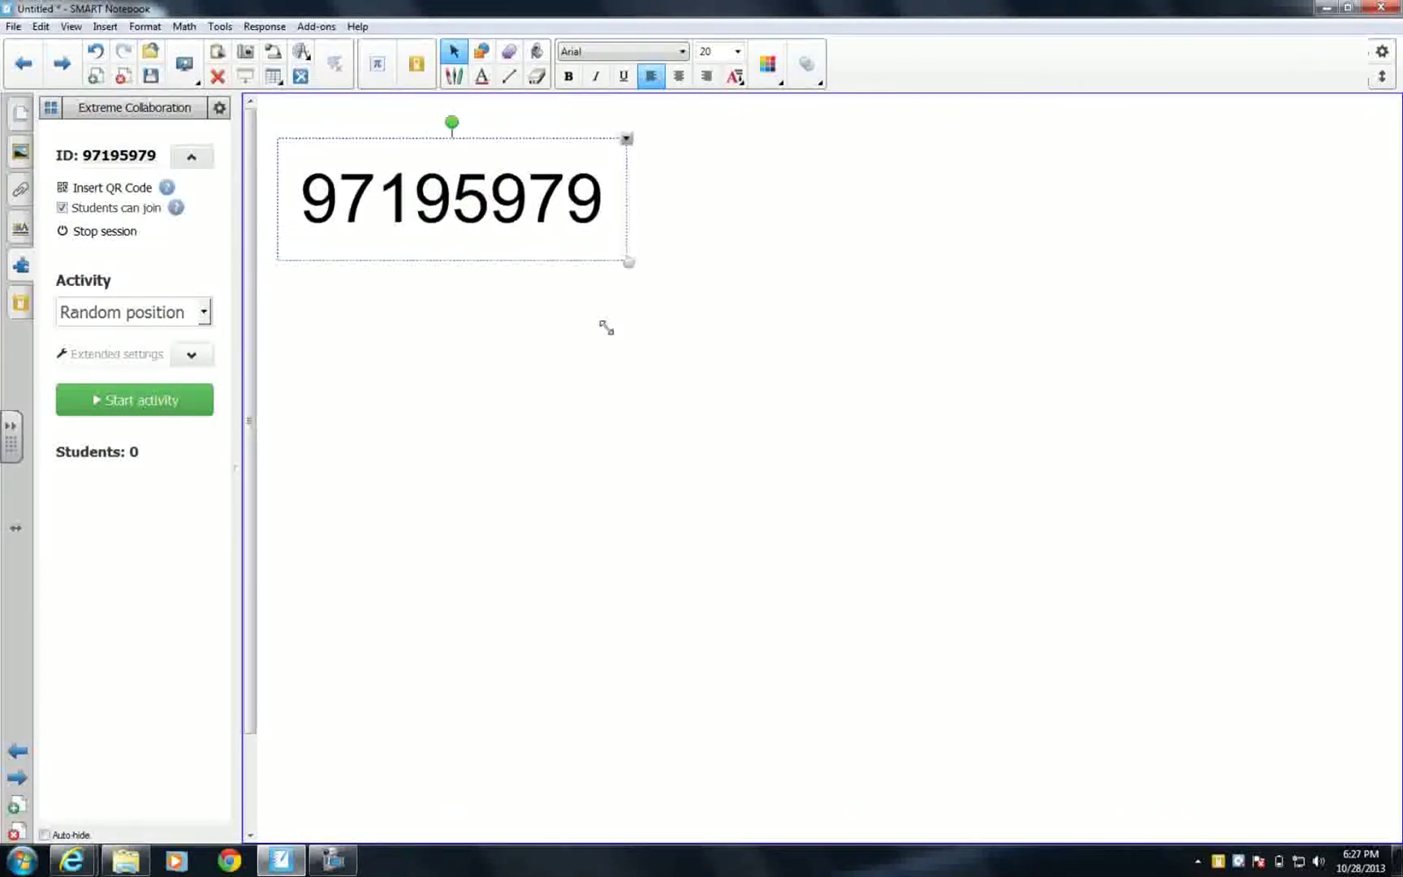
click(776, 344)
Add an add2nb.com text block beside the ID, moved up and enlarged.
text(add)
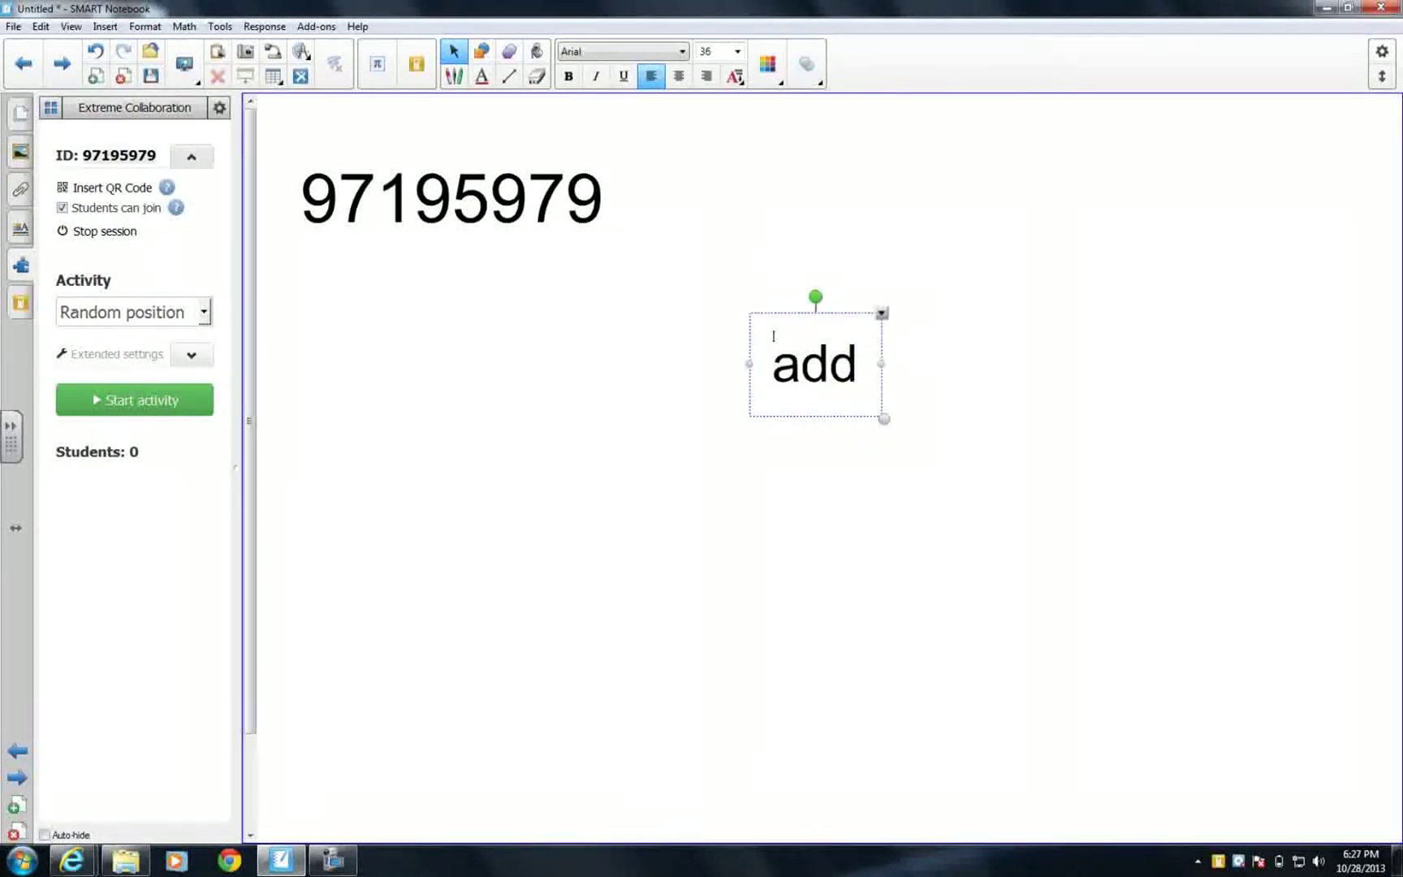
text(2b)
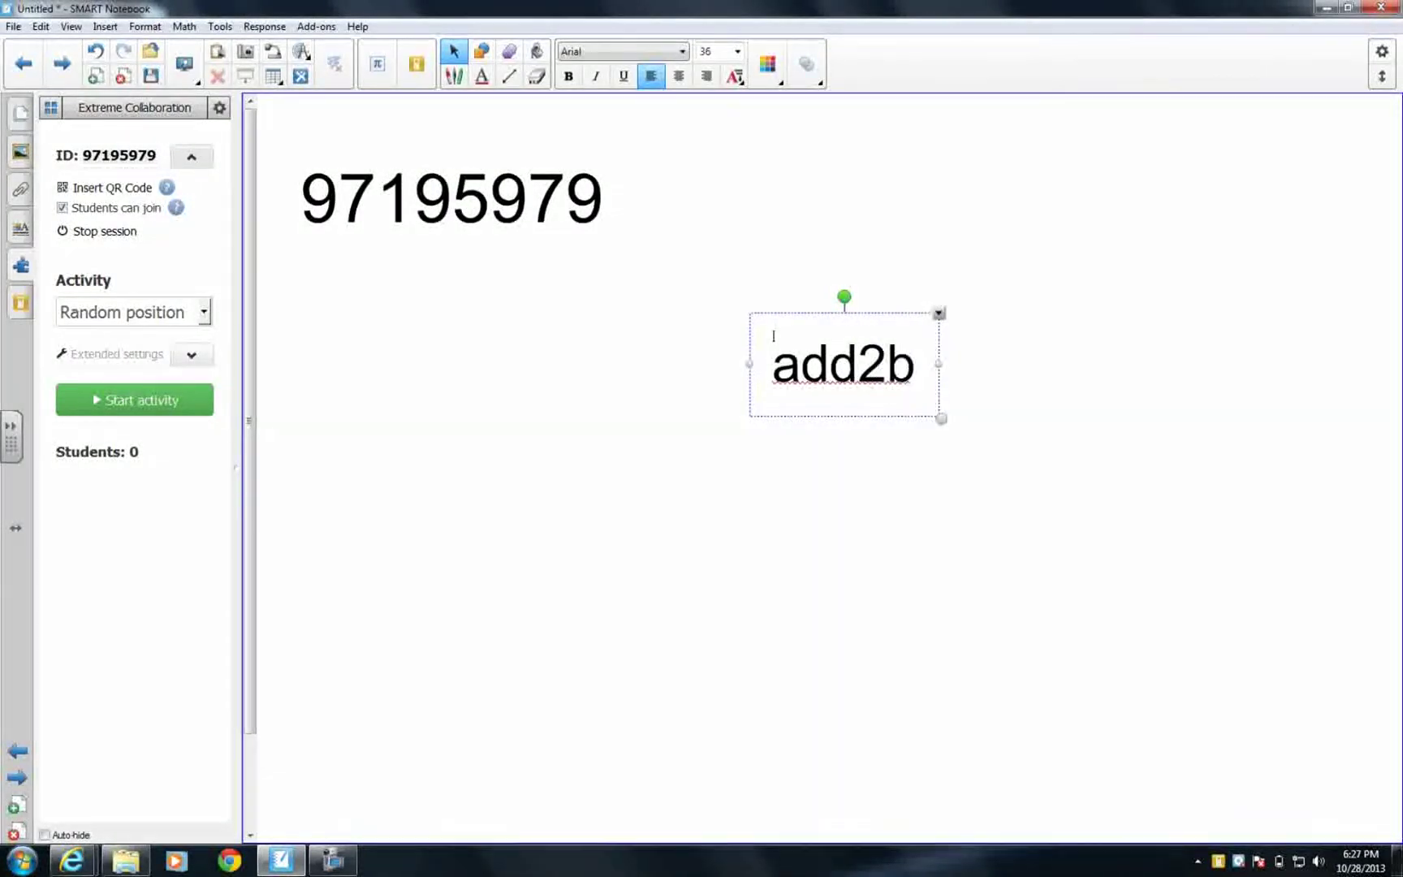
key(BackSpace)
text(nb.com)
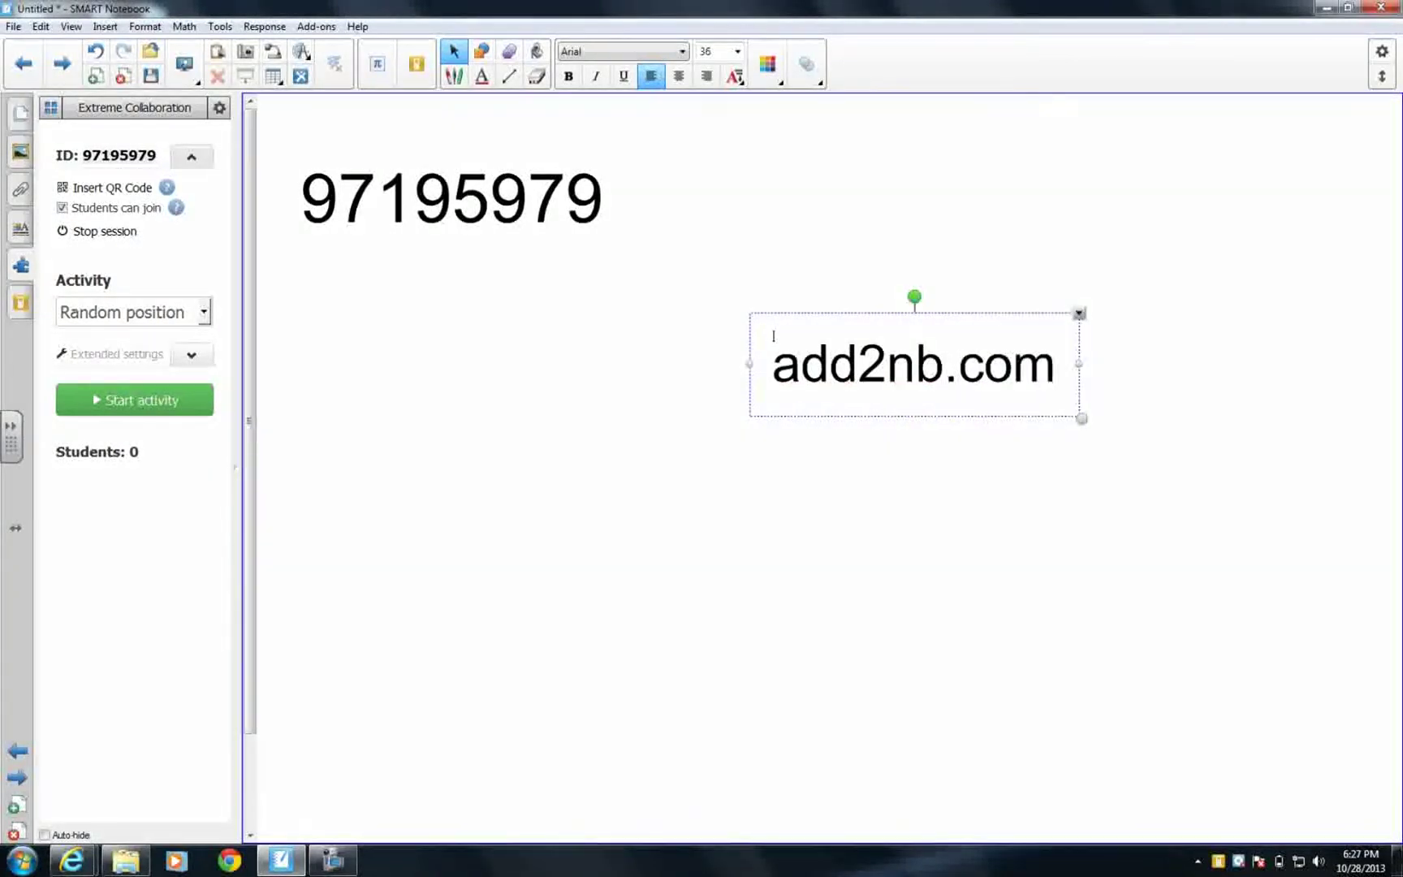
click(1133, 430)
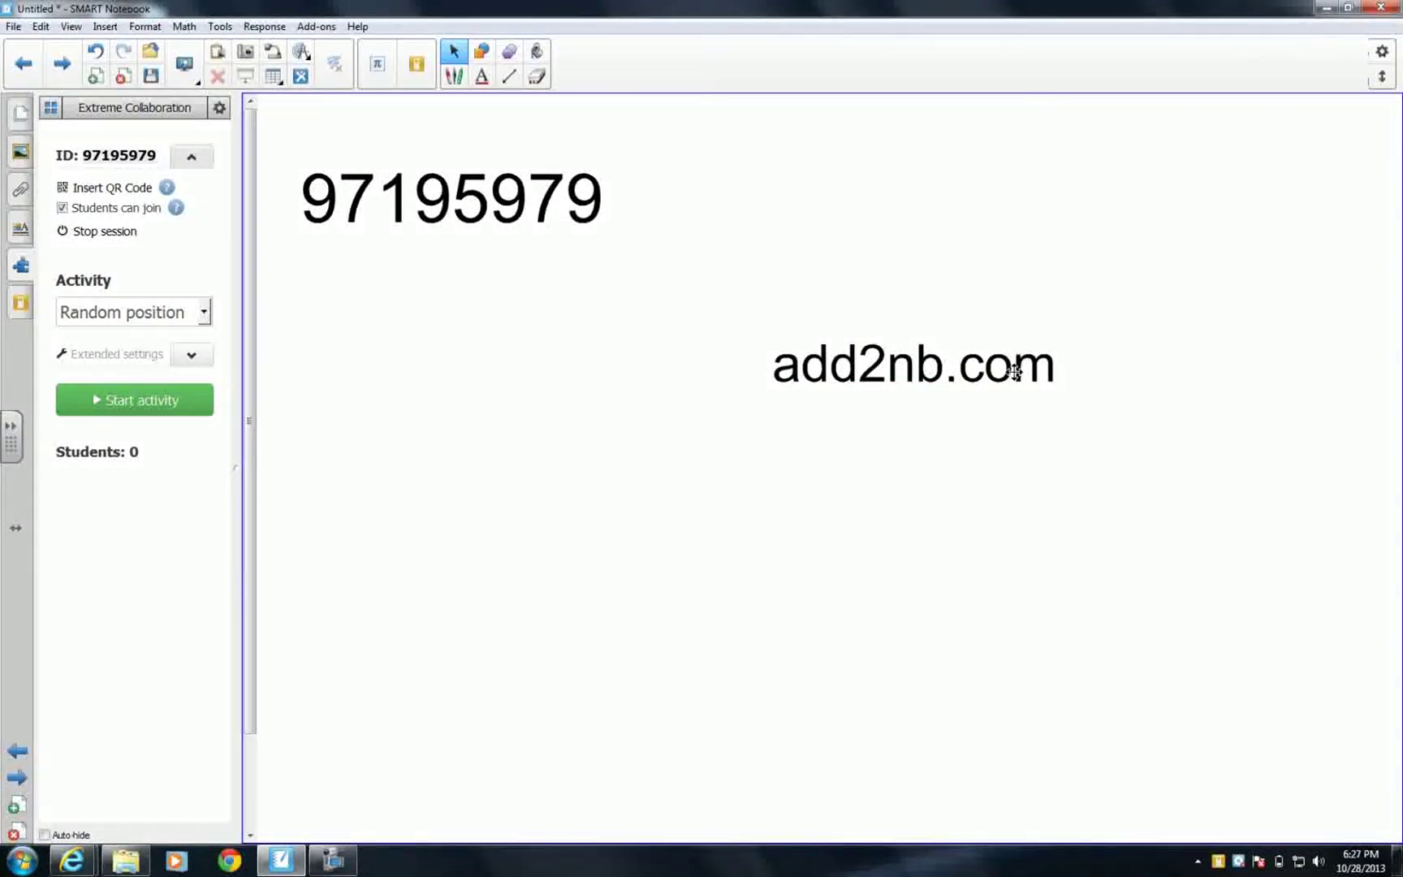
drag(1017, 374, 1010, 340)
drag(1076, 384, 1146, 399)
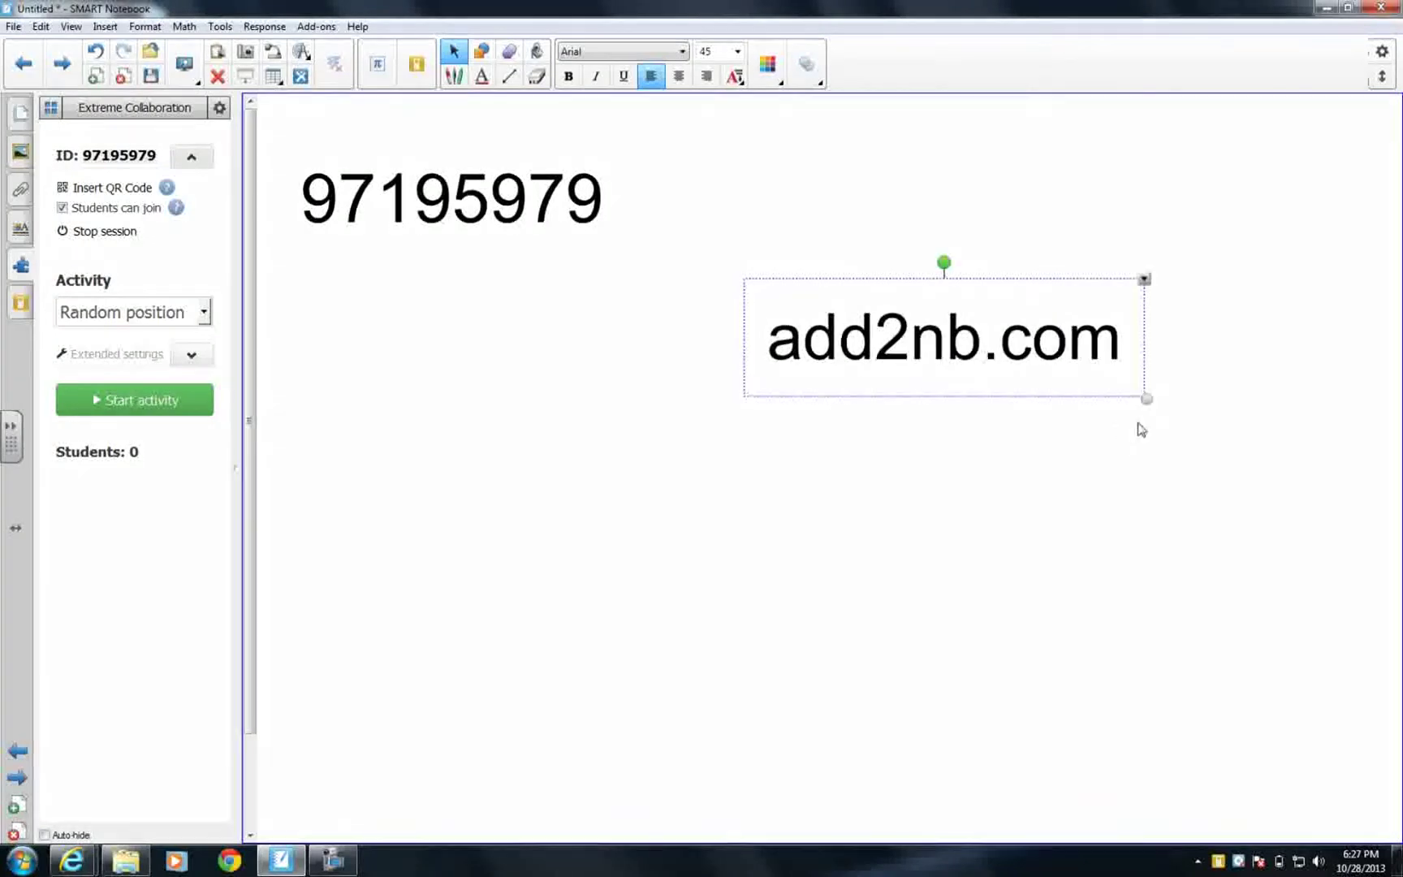
click(1066, 471)
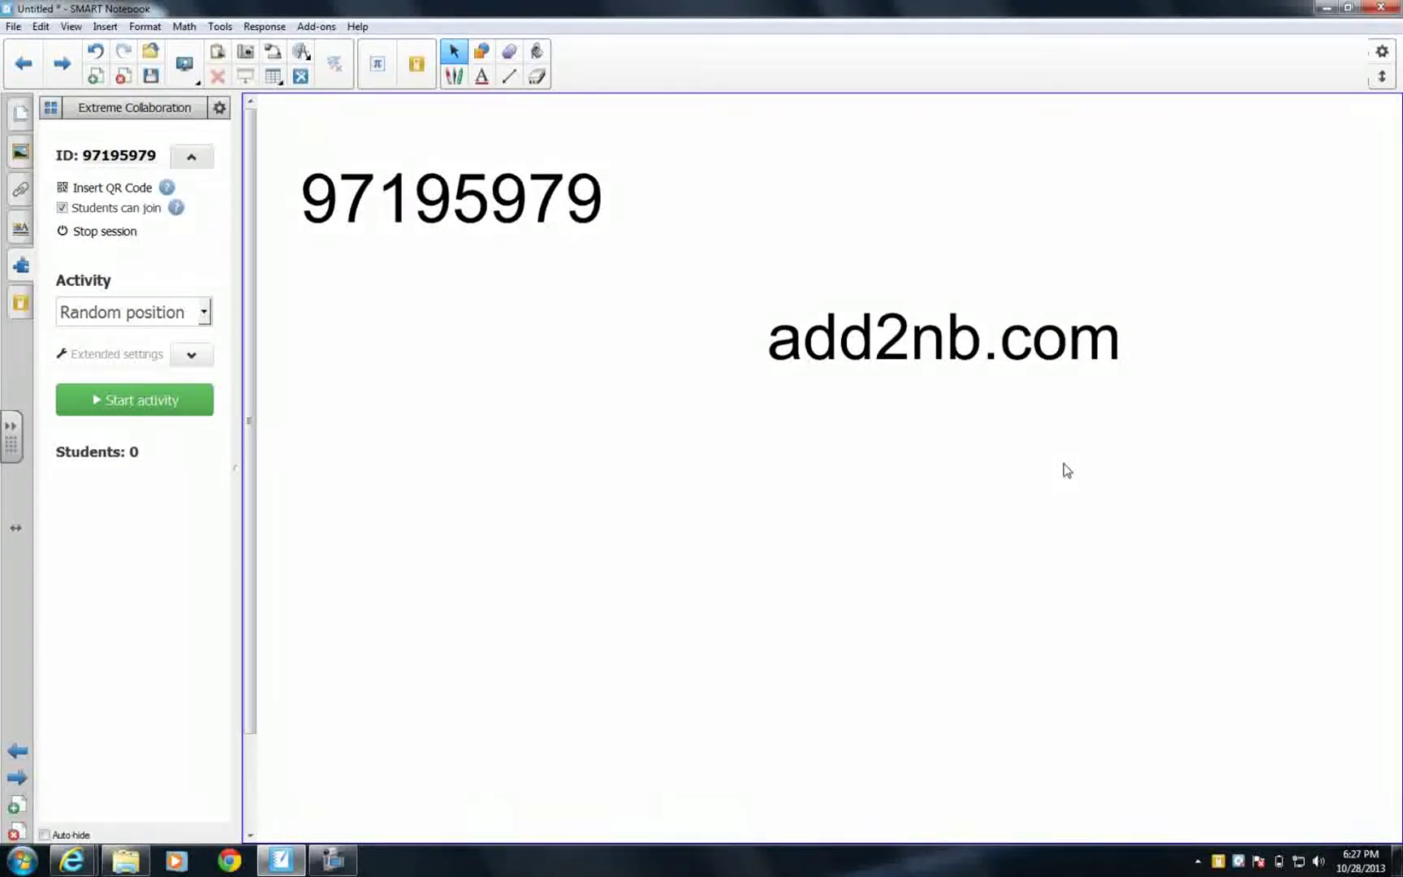
click(14, 70)
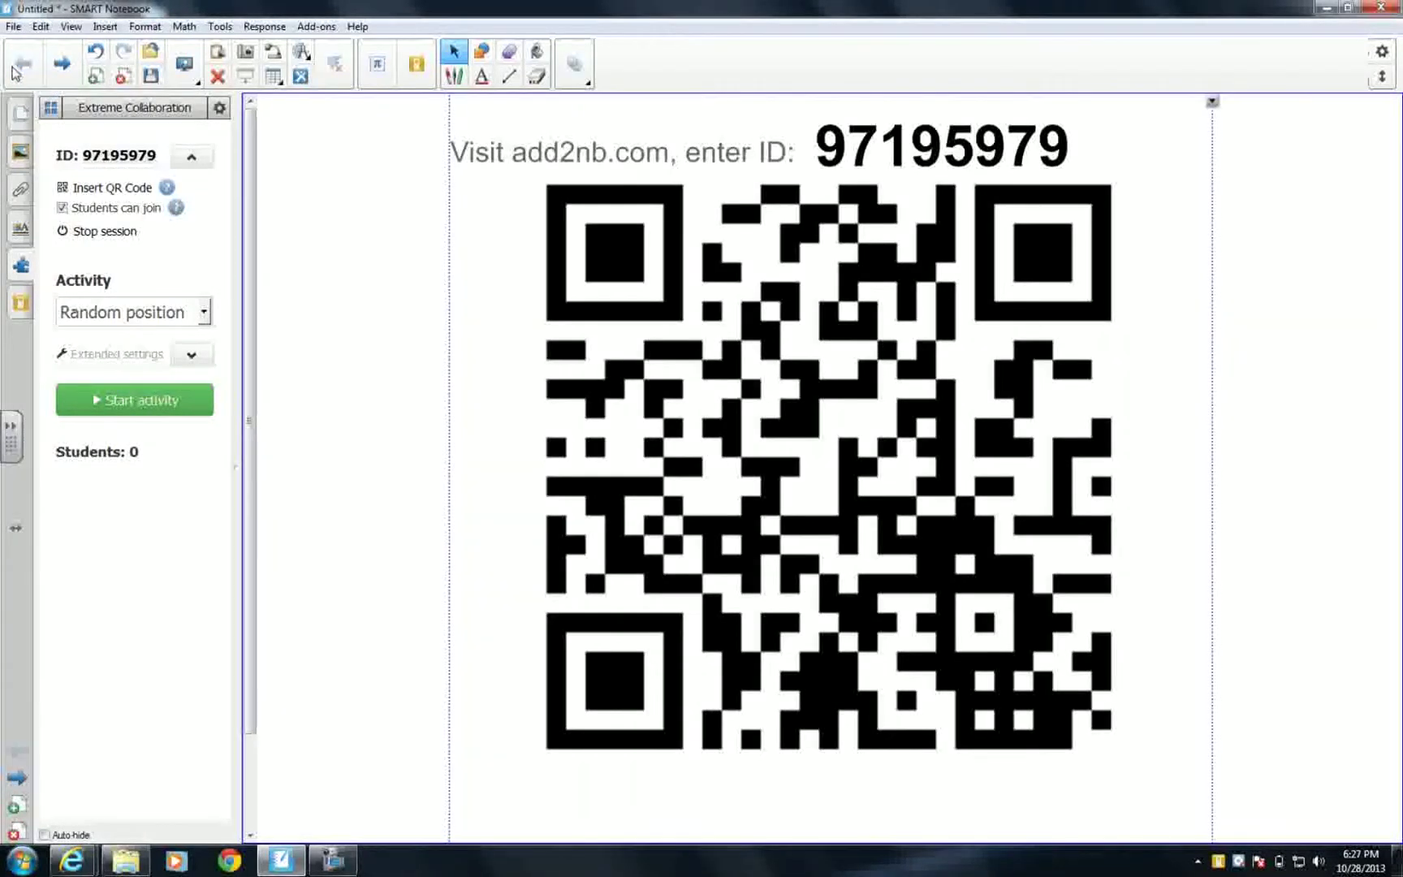
Deselect the QR code and keep Random position as the activity type.
click(281, 188)
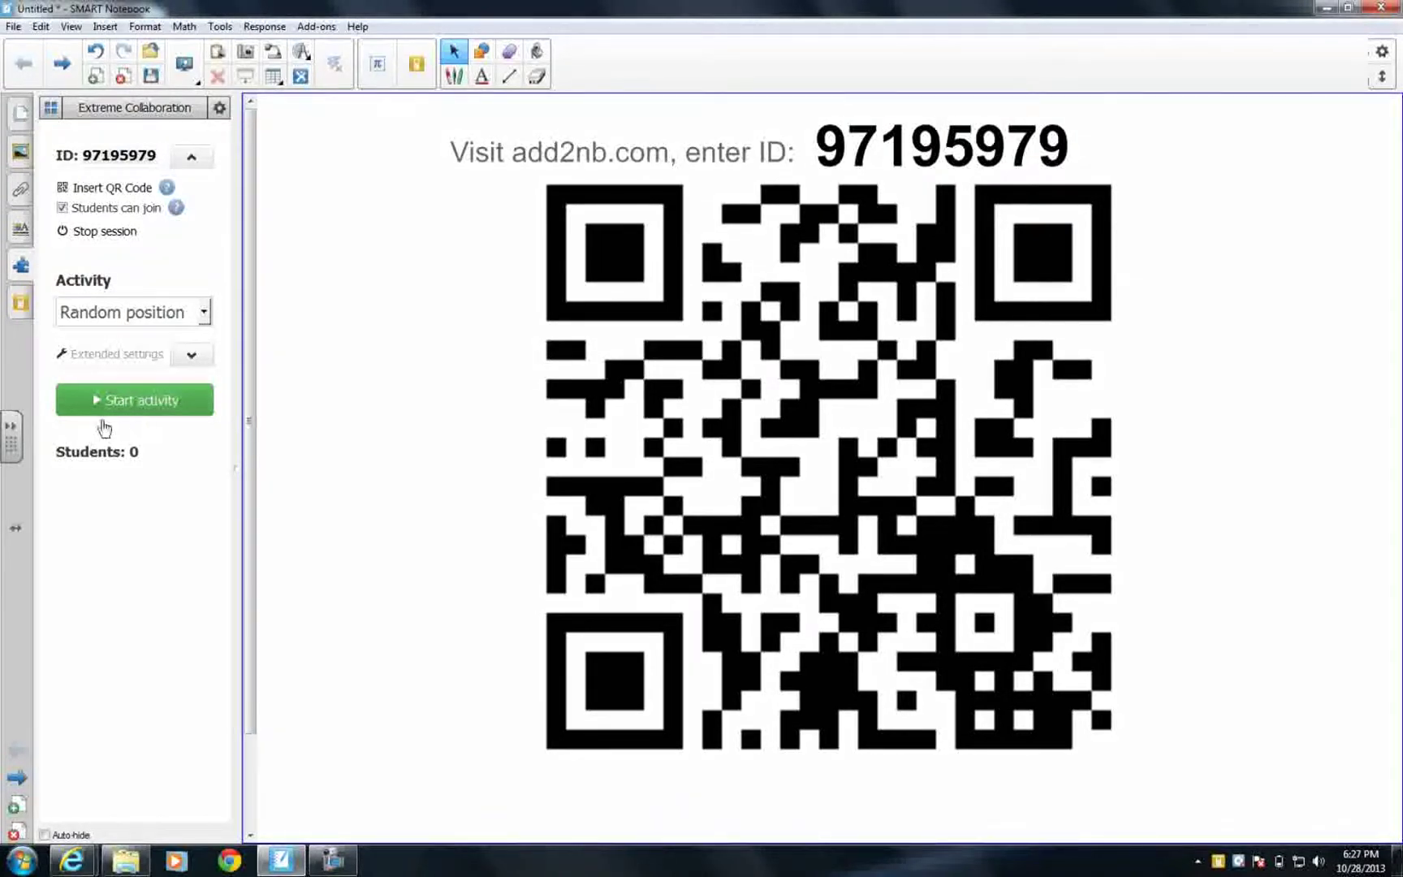
click(207, 320)
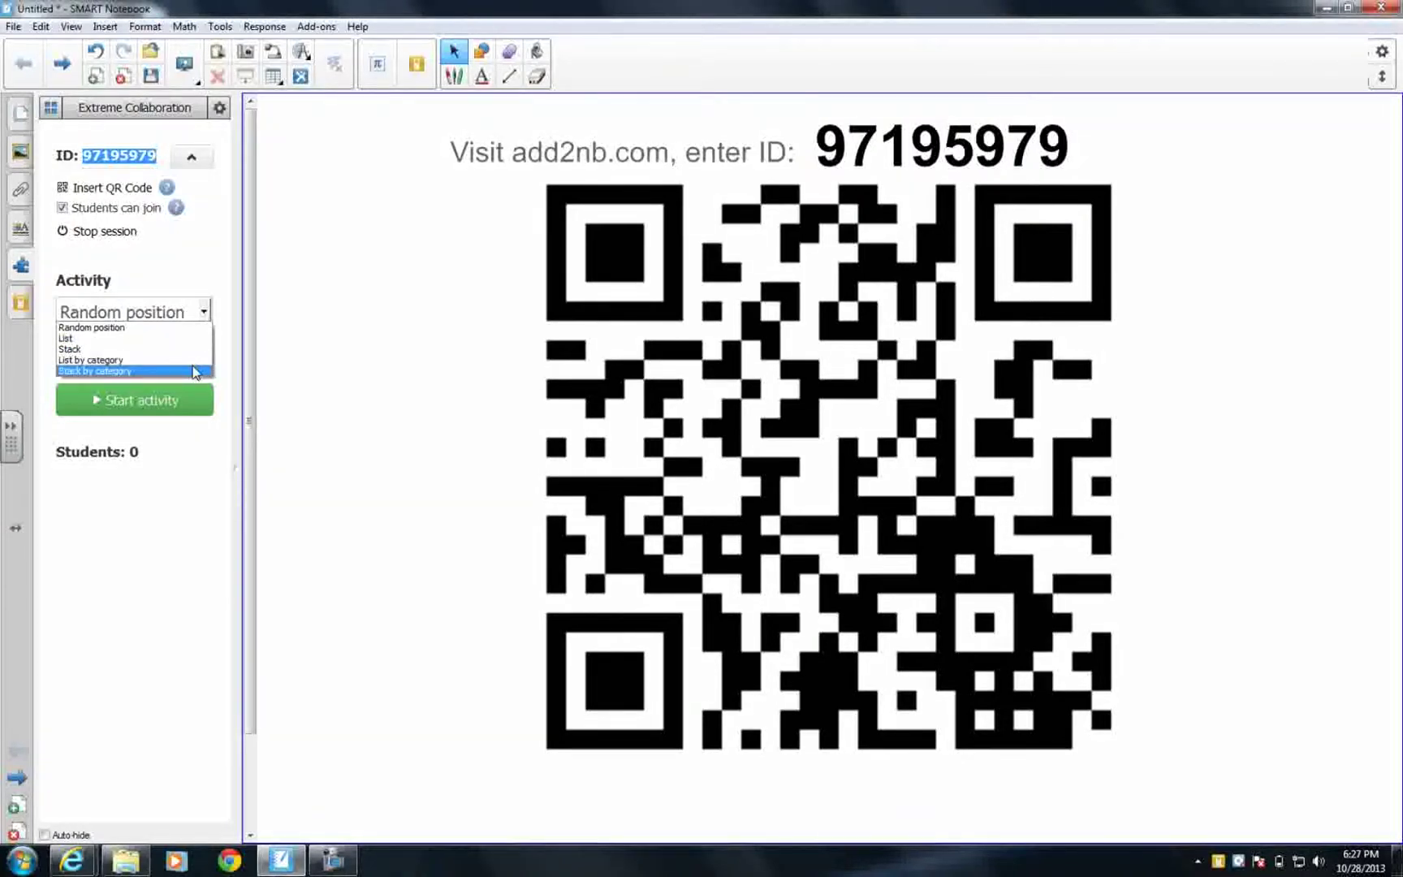
click(243, 325)
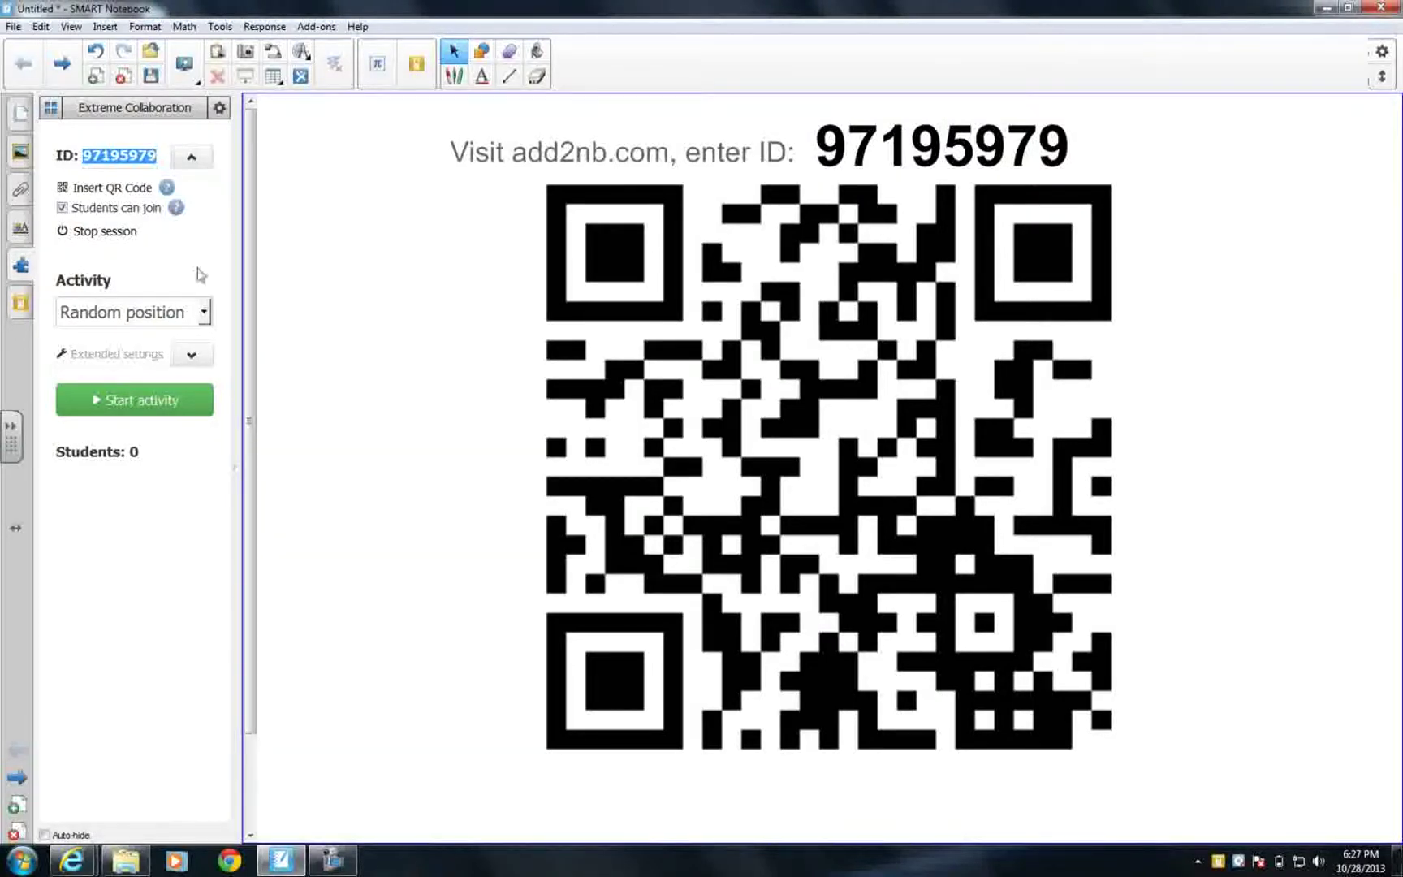
In Extended settings, allow images and text colours, leaving sender's name and font inheritance off.
click(193, 357)
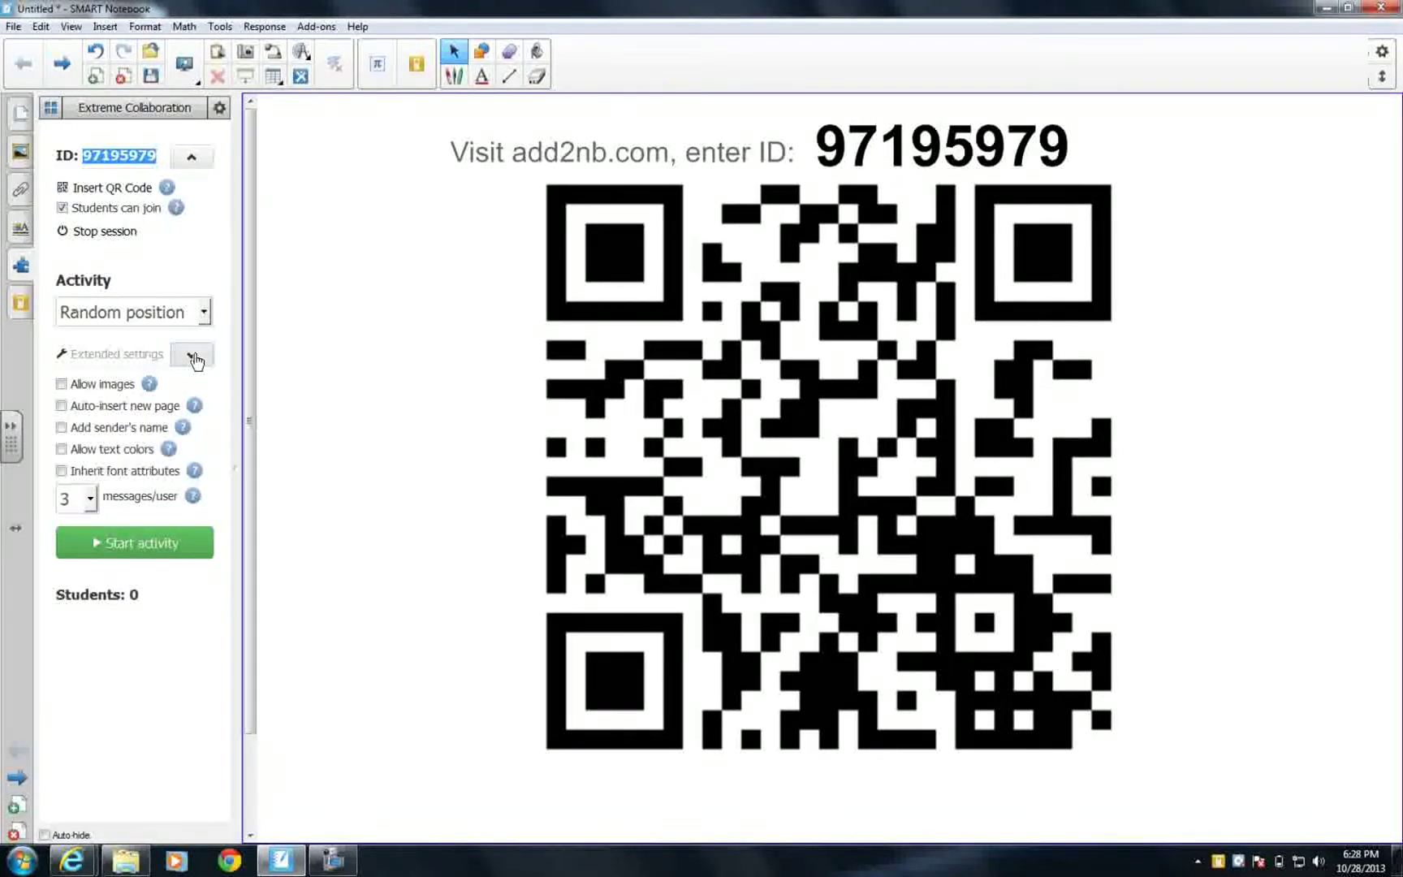
click(193, 357)
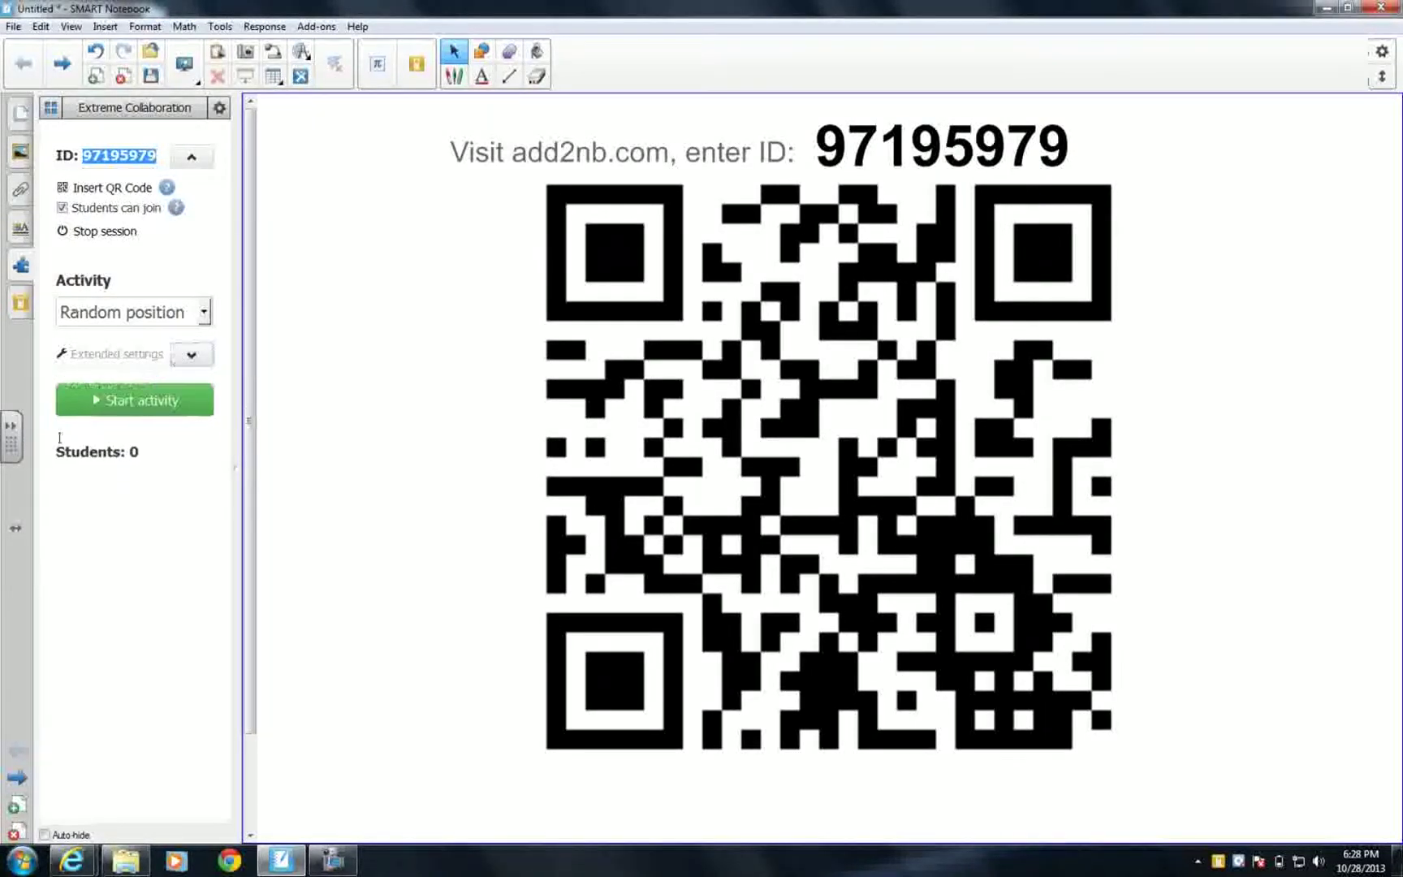
click(193, 358)
click(61, 385)
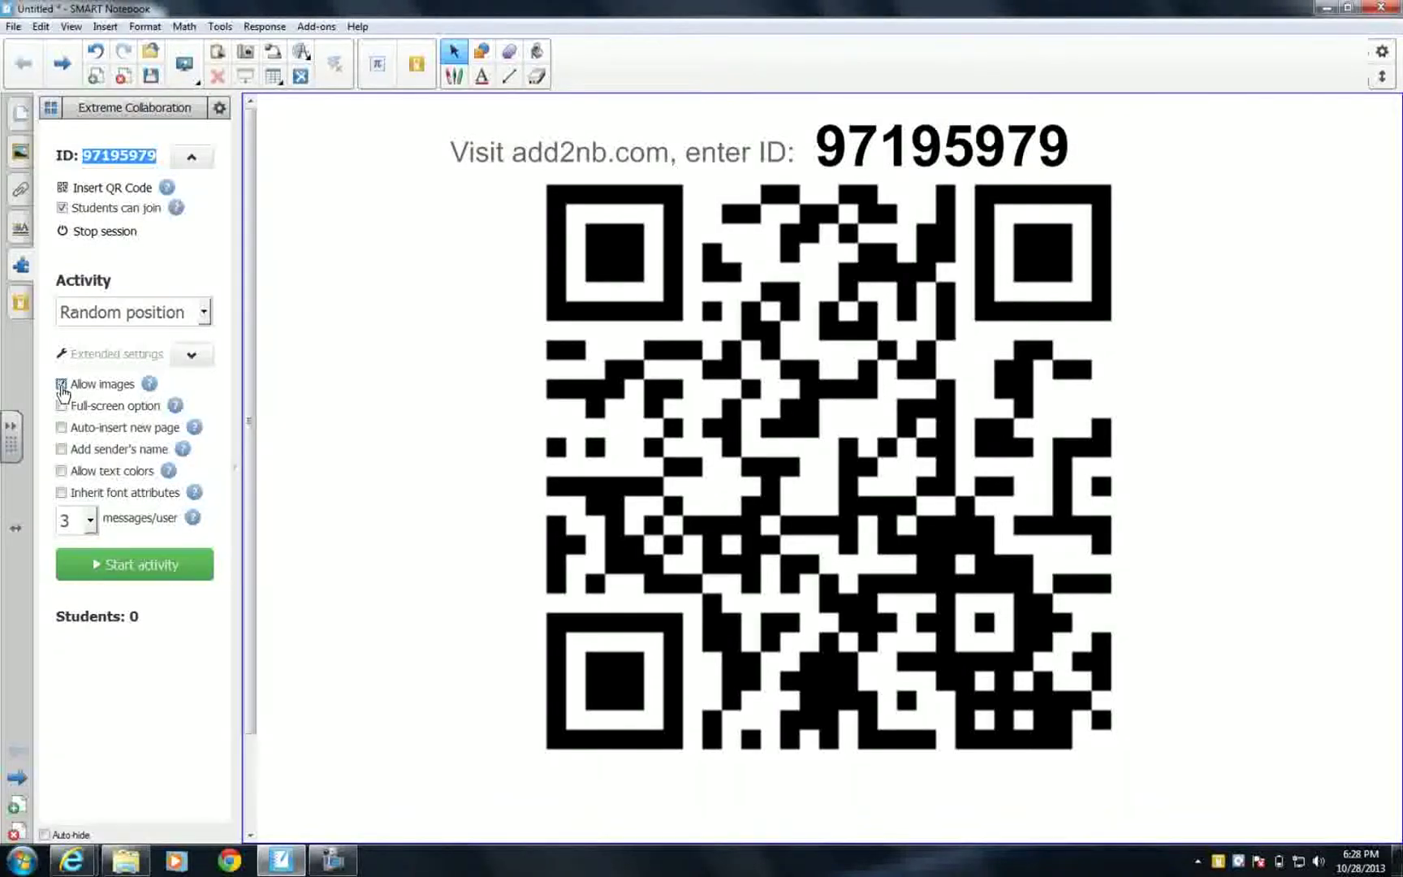
click(62, 427)
click(61, 450)
click(61, 492)
click(61, 492)
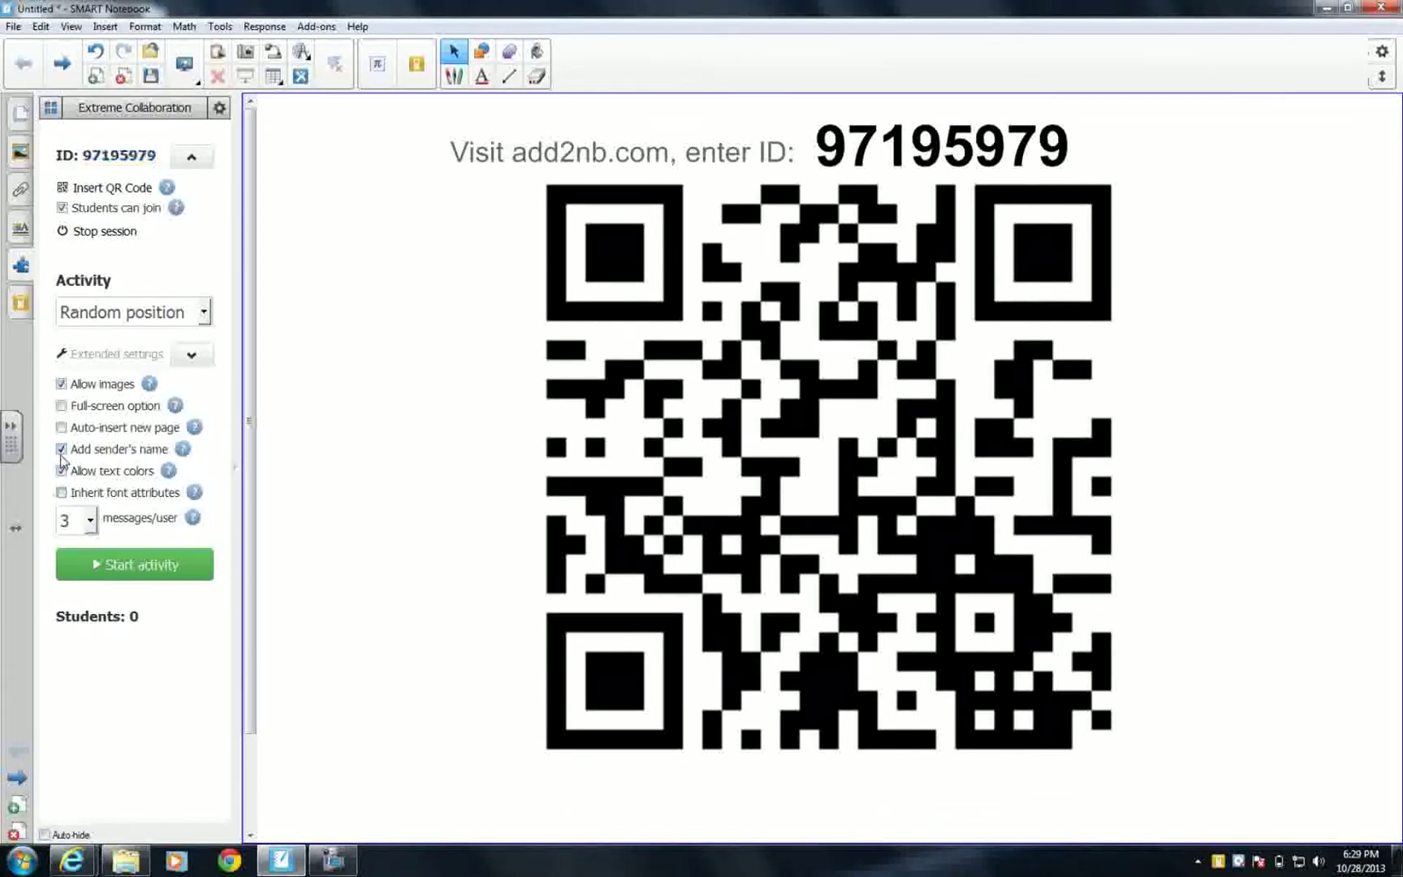
click(61, 451)
Limit messages per user to 5.
click(89, 520)
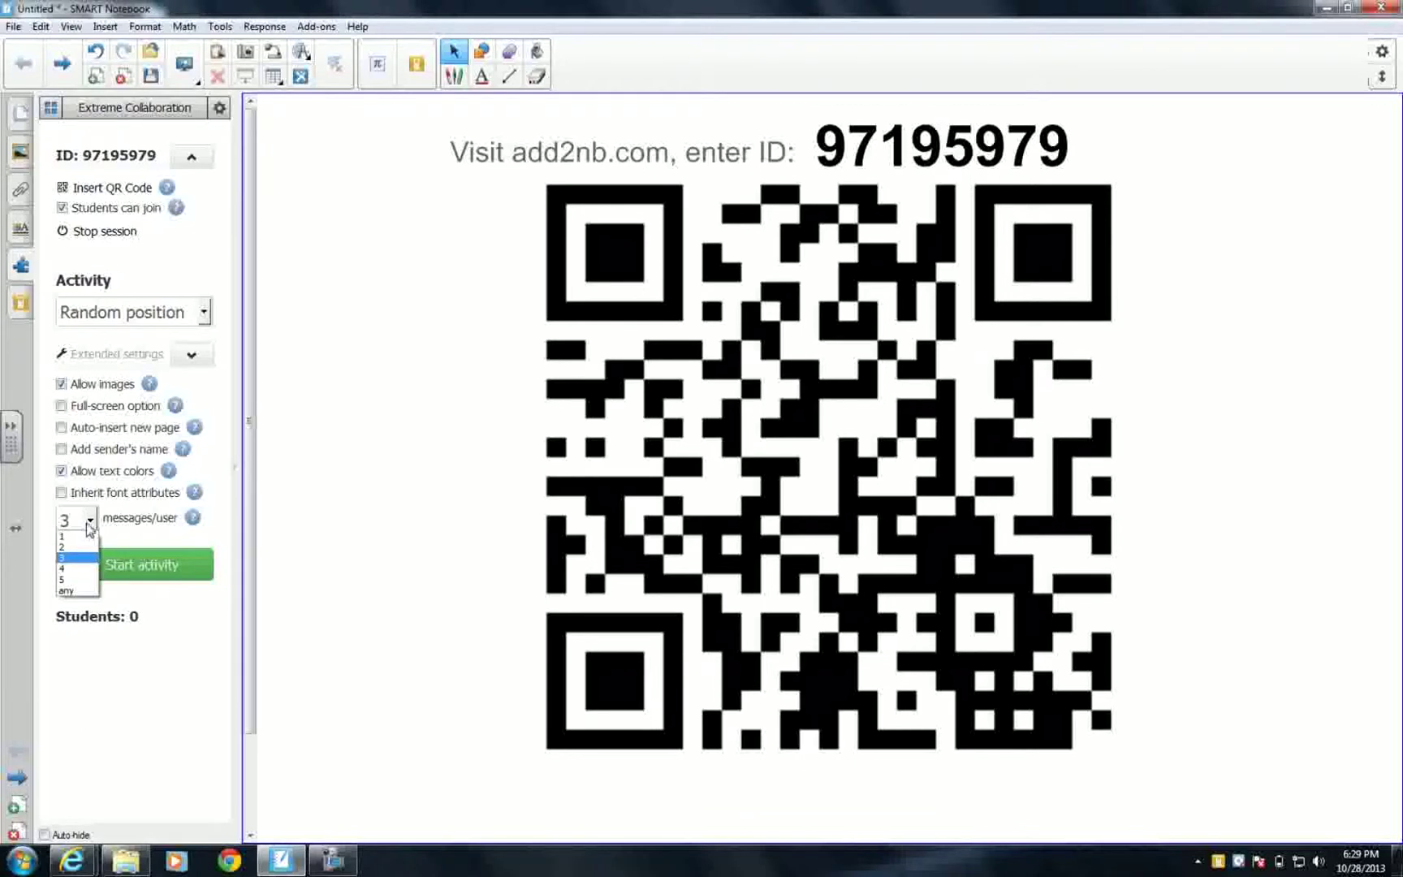
click(80, 590)
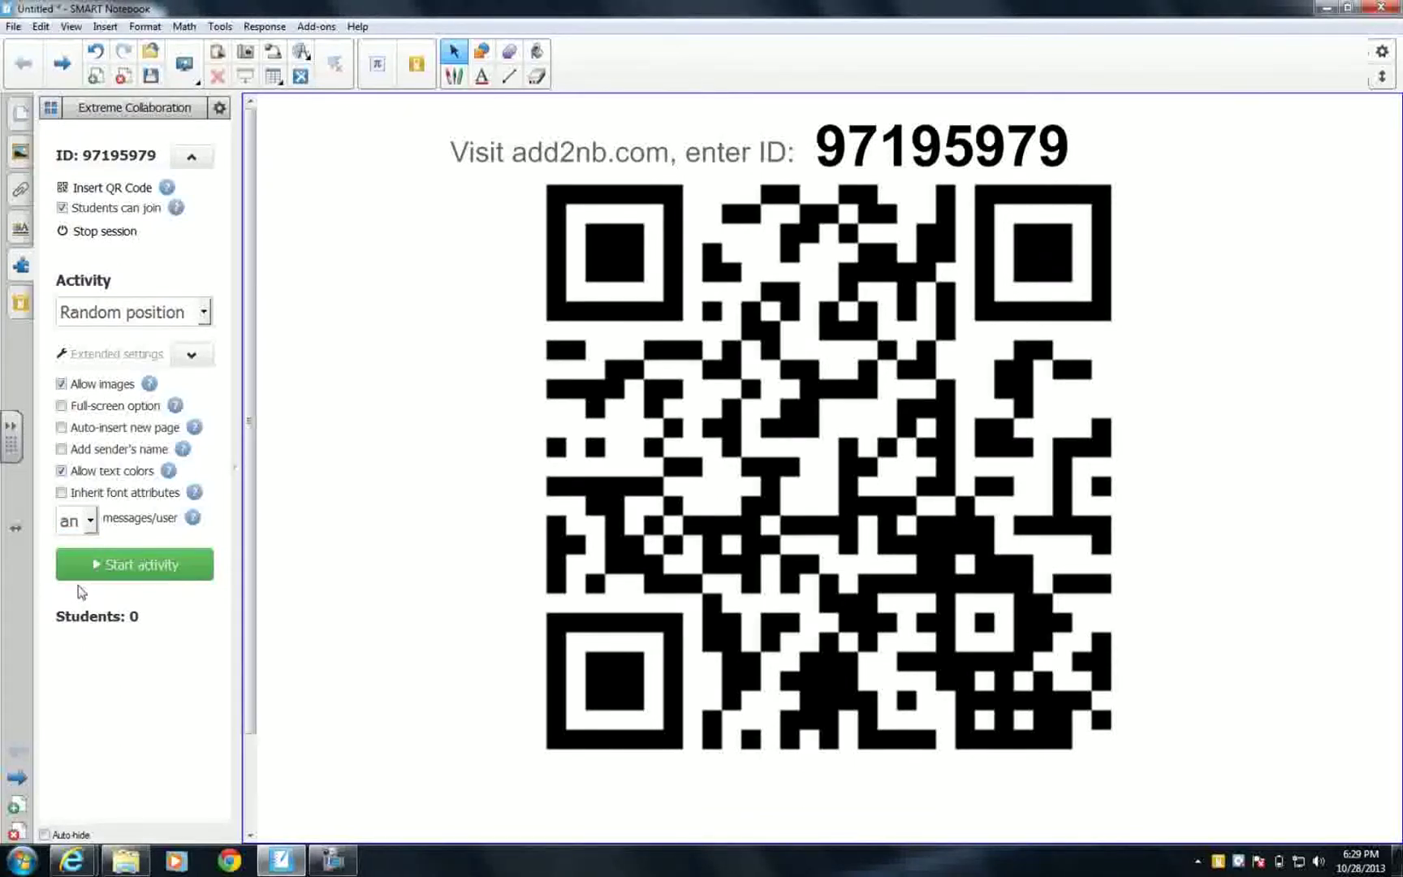
click(92, 526)
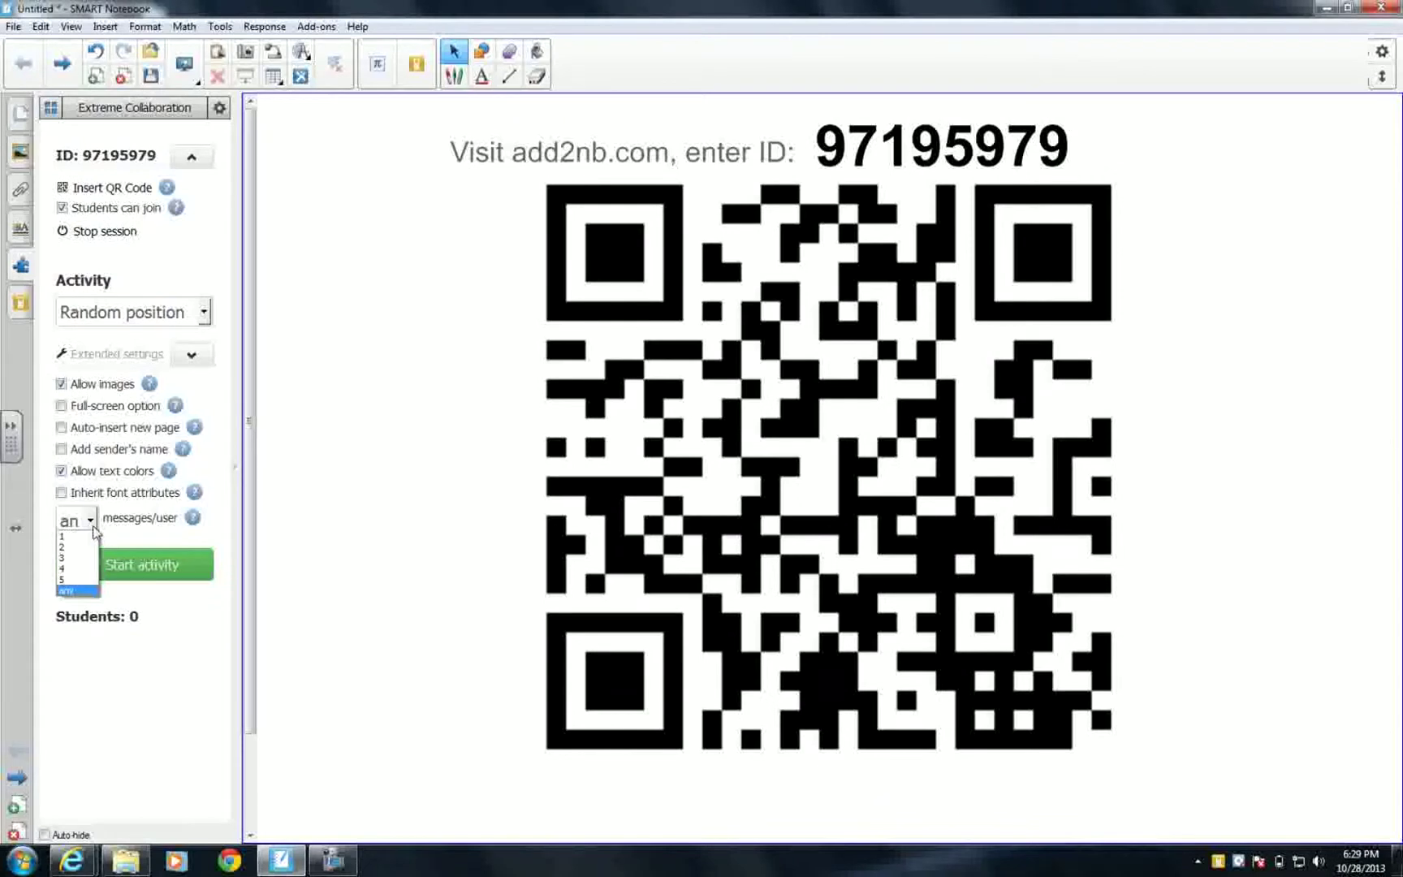
click(82, 578)
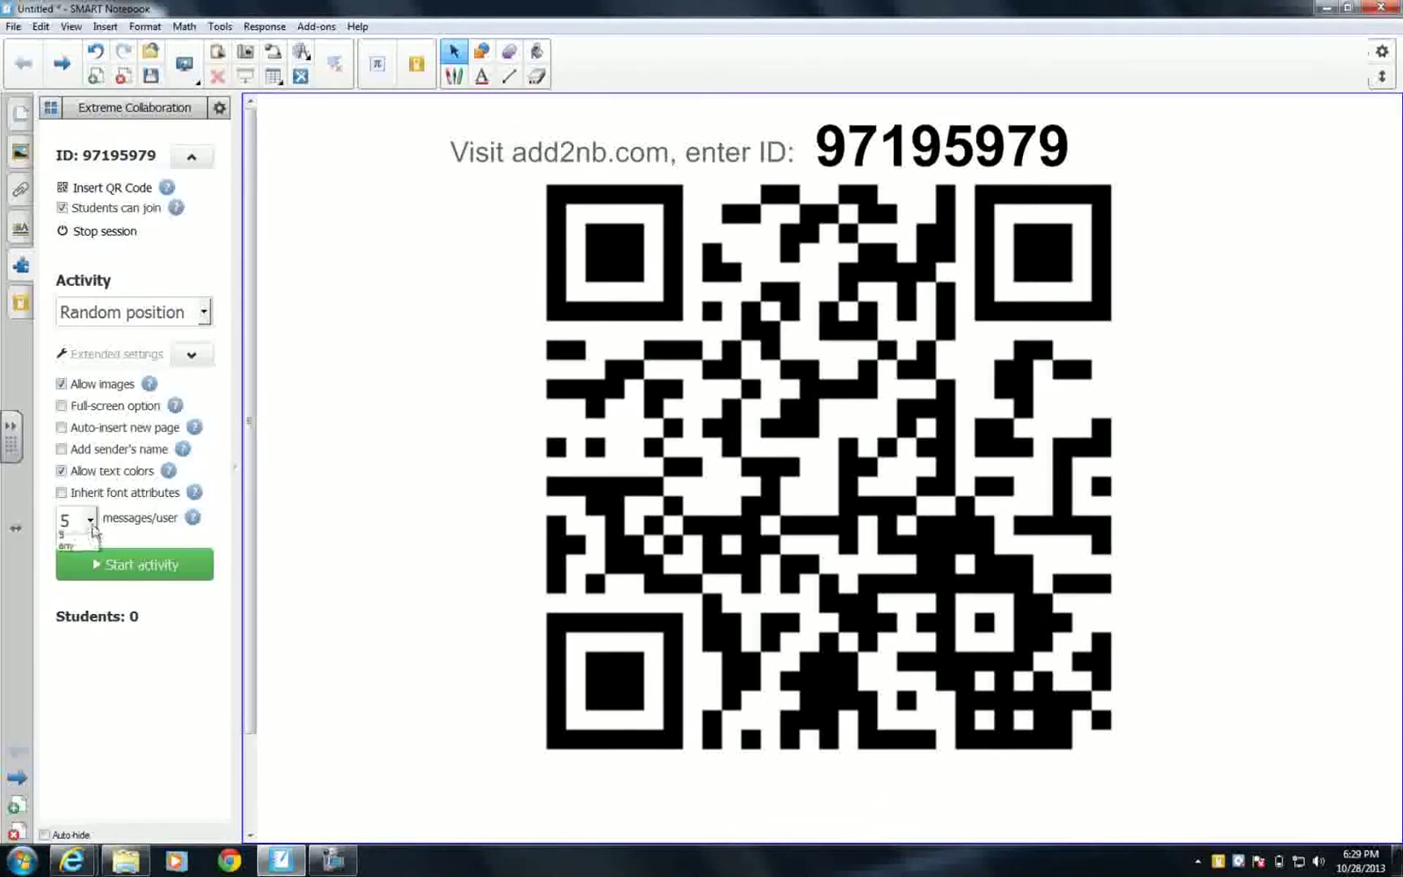
click(90, 523)
Allow any number of messages per user, start the Random position activity, and let students join.
click(77, 593)
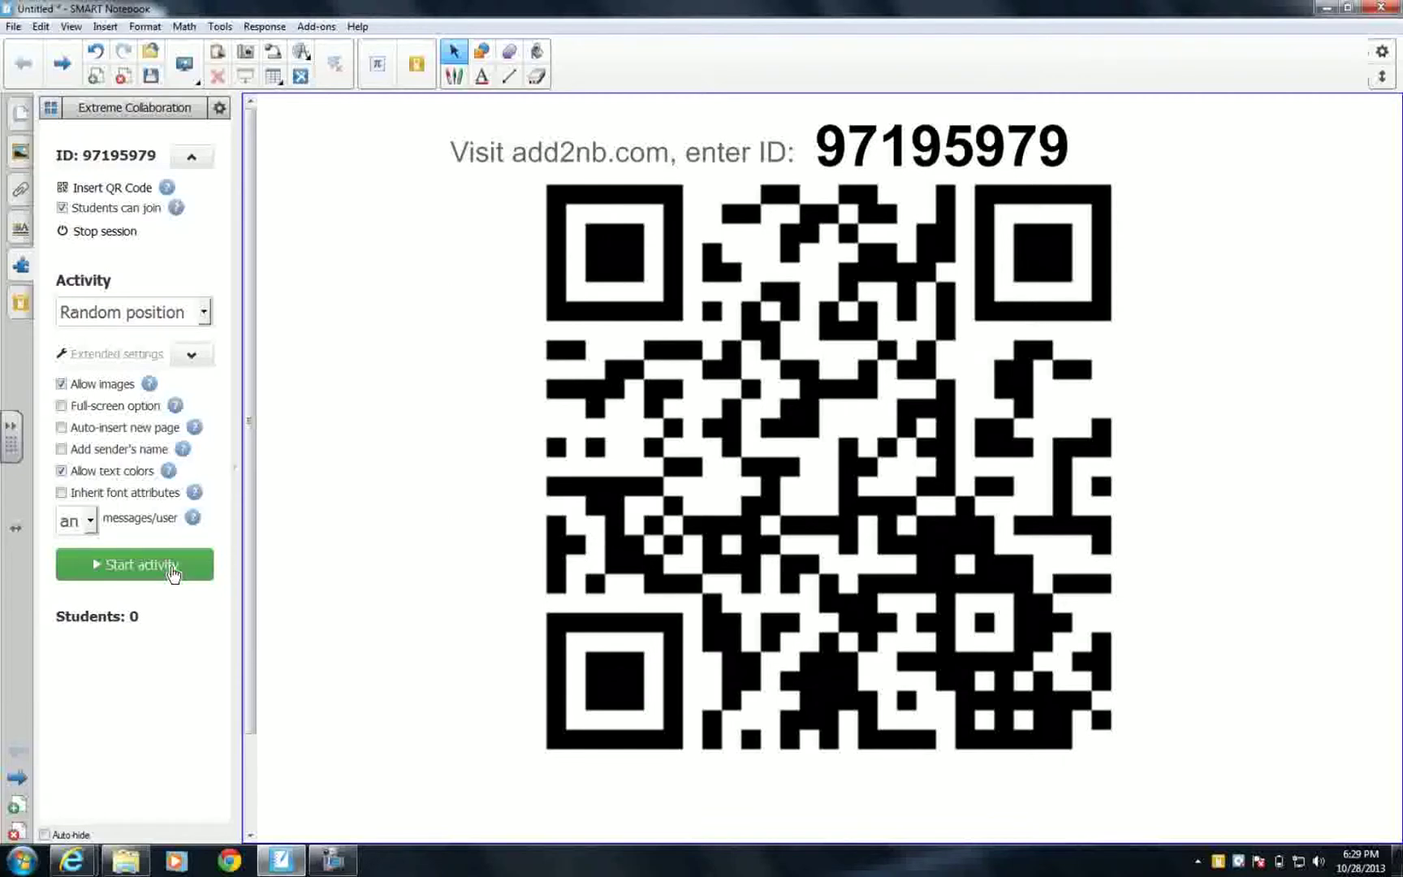
click(173, 571)
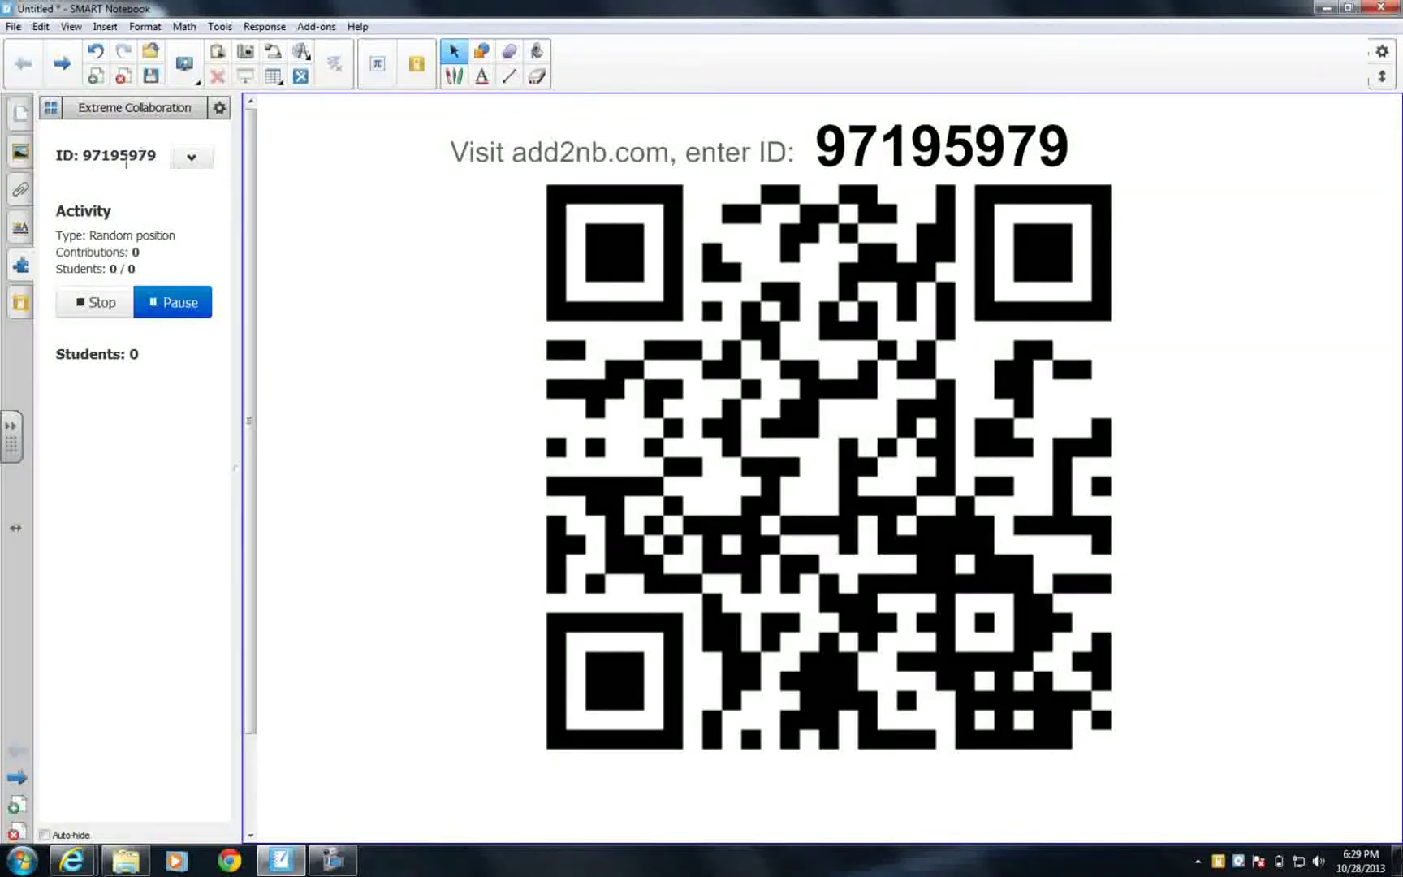
click(192, 162)
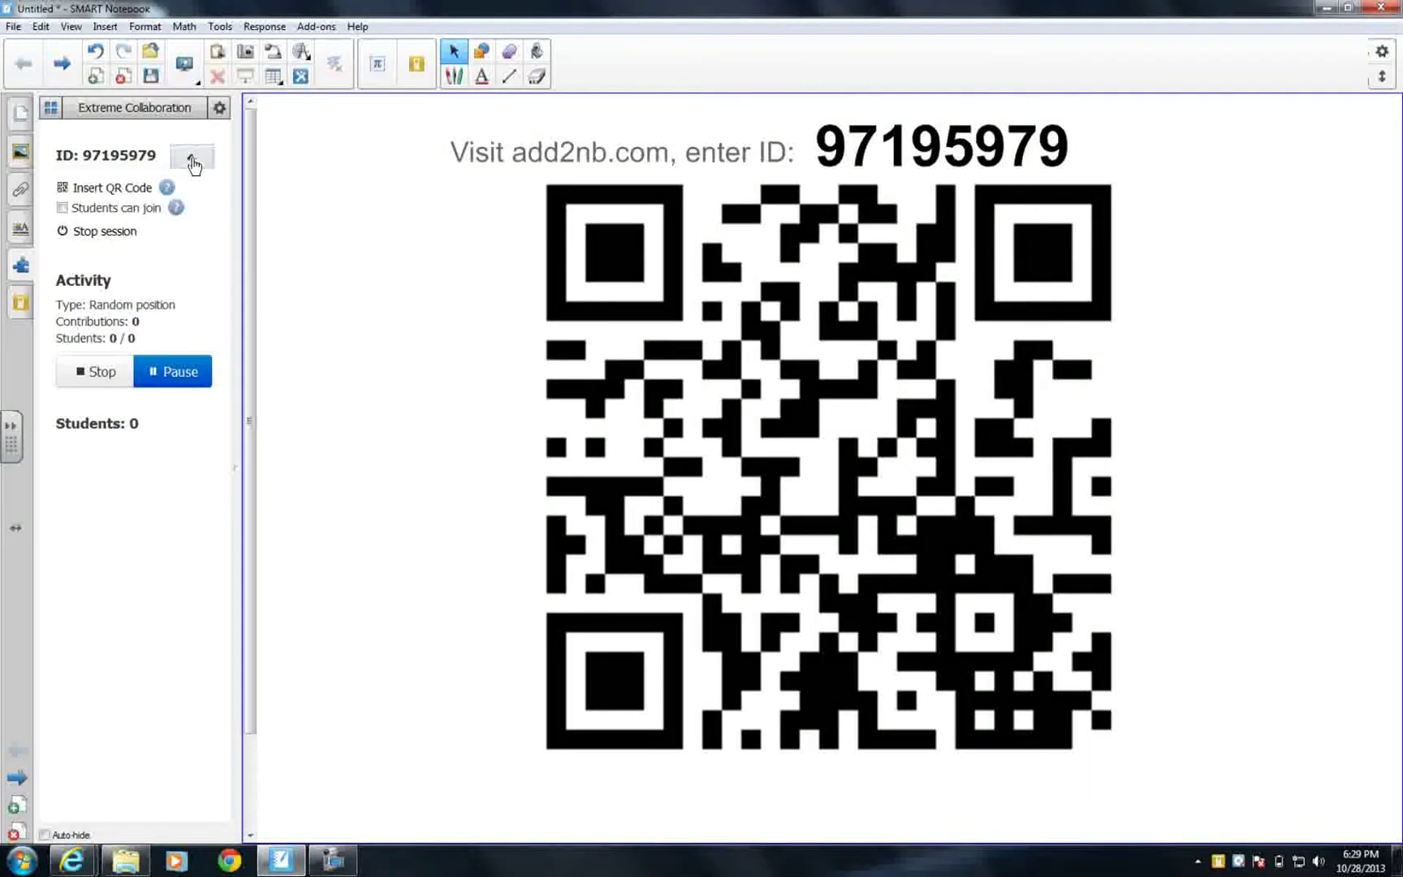
click(63, 209)
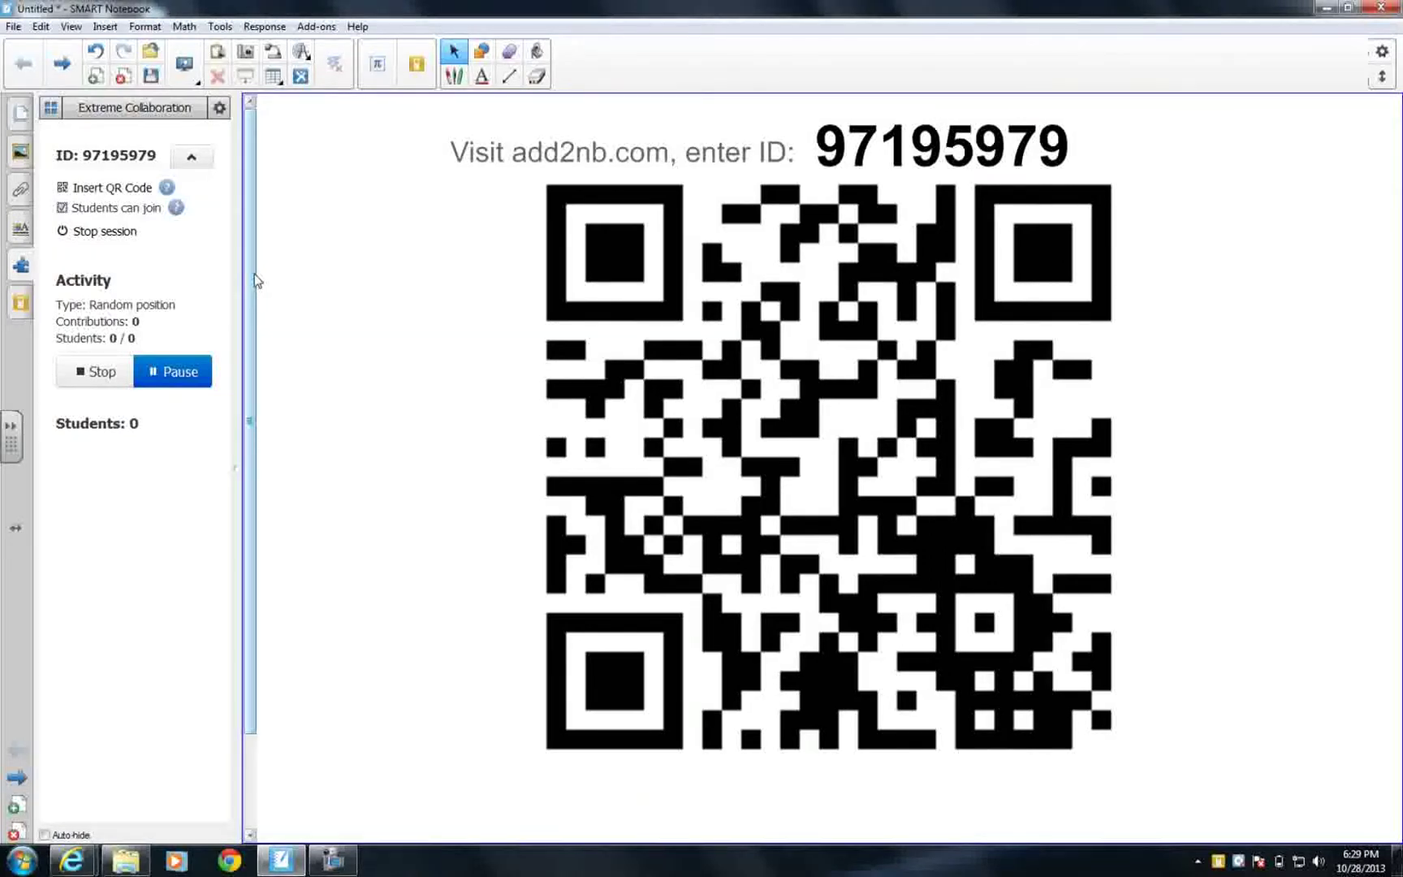
click(61, 65)
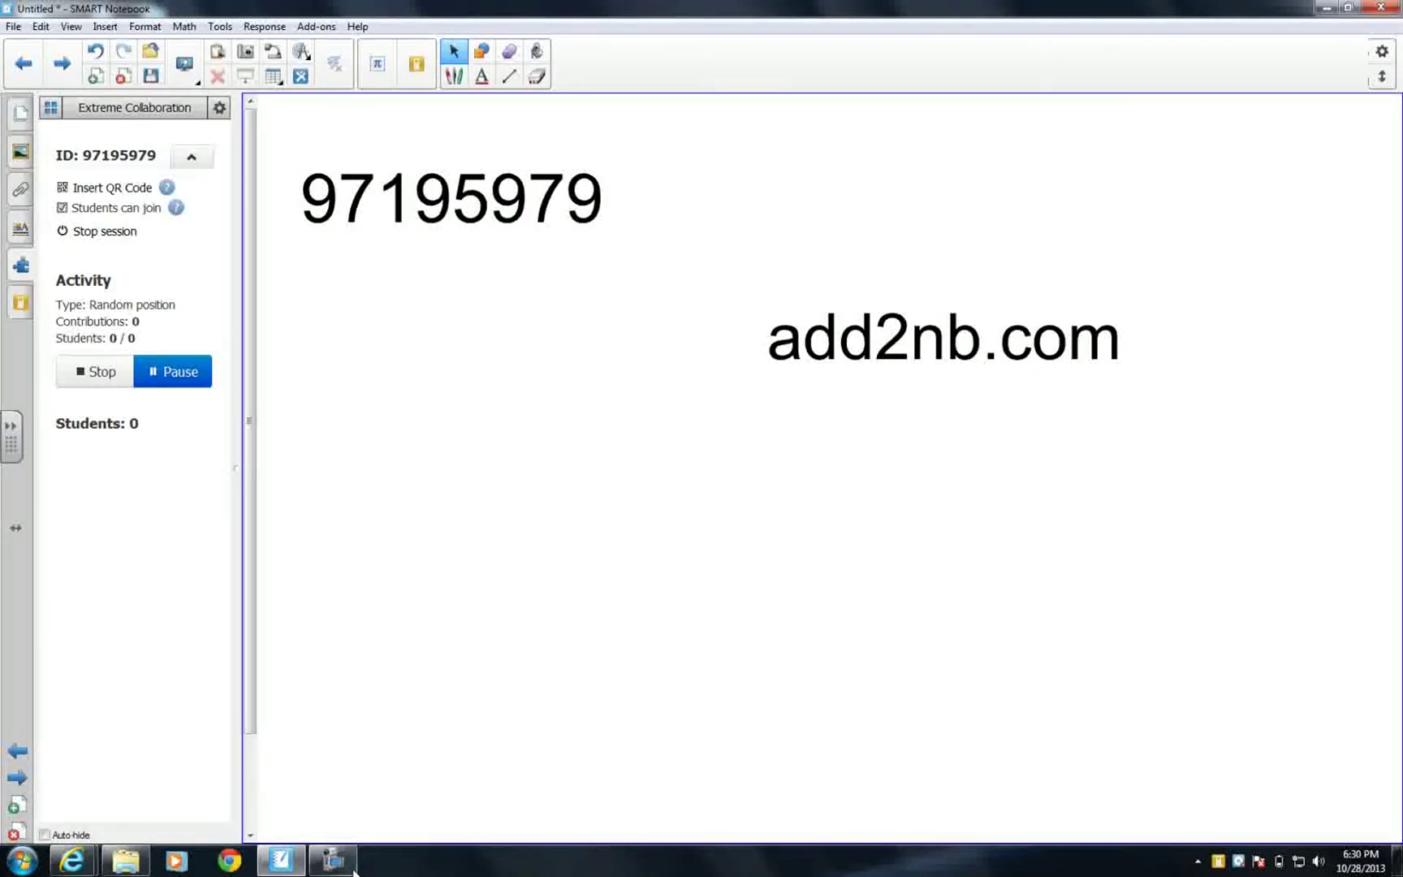
Bring SMART Notebook's page 2 forward and select the session number text.
mouse_move(331, 862)
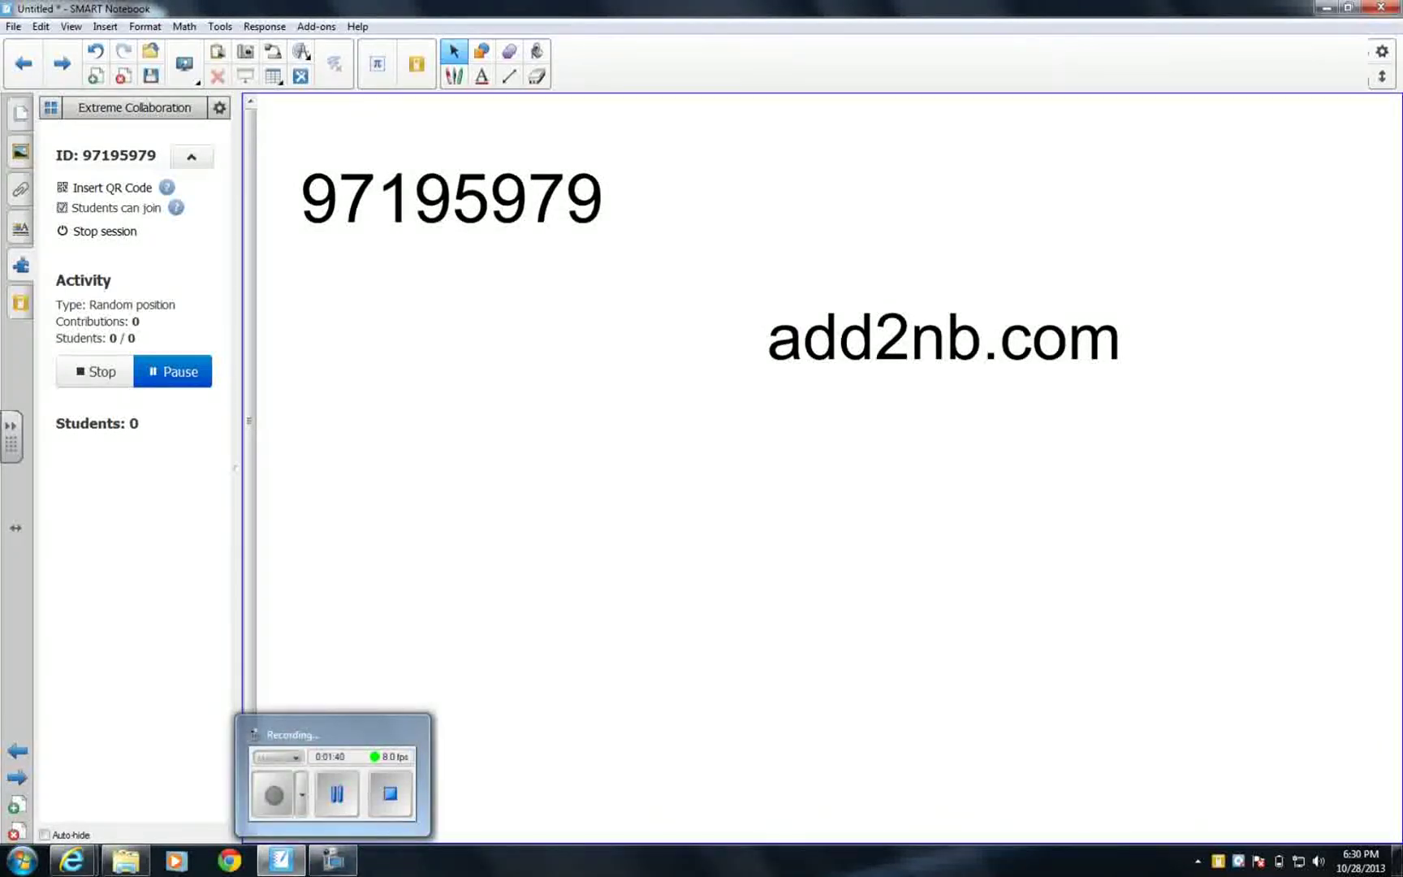
click(337, 867)
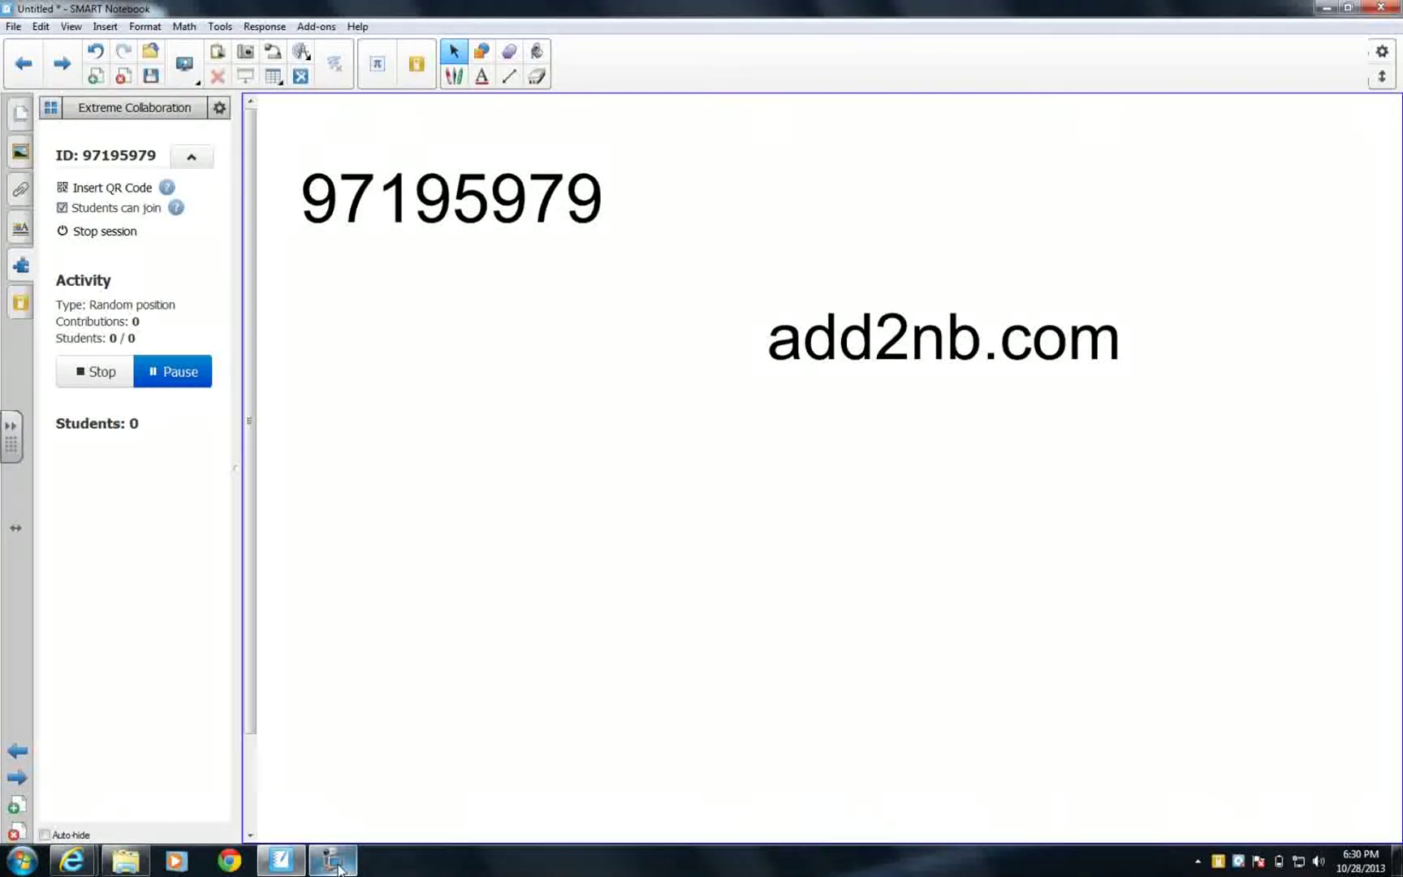
click(338, 867)
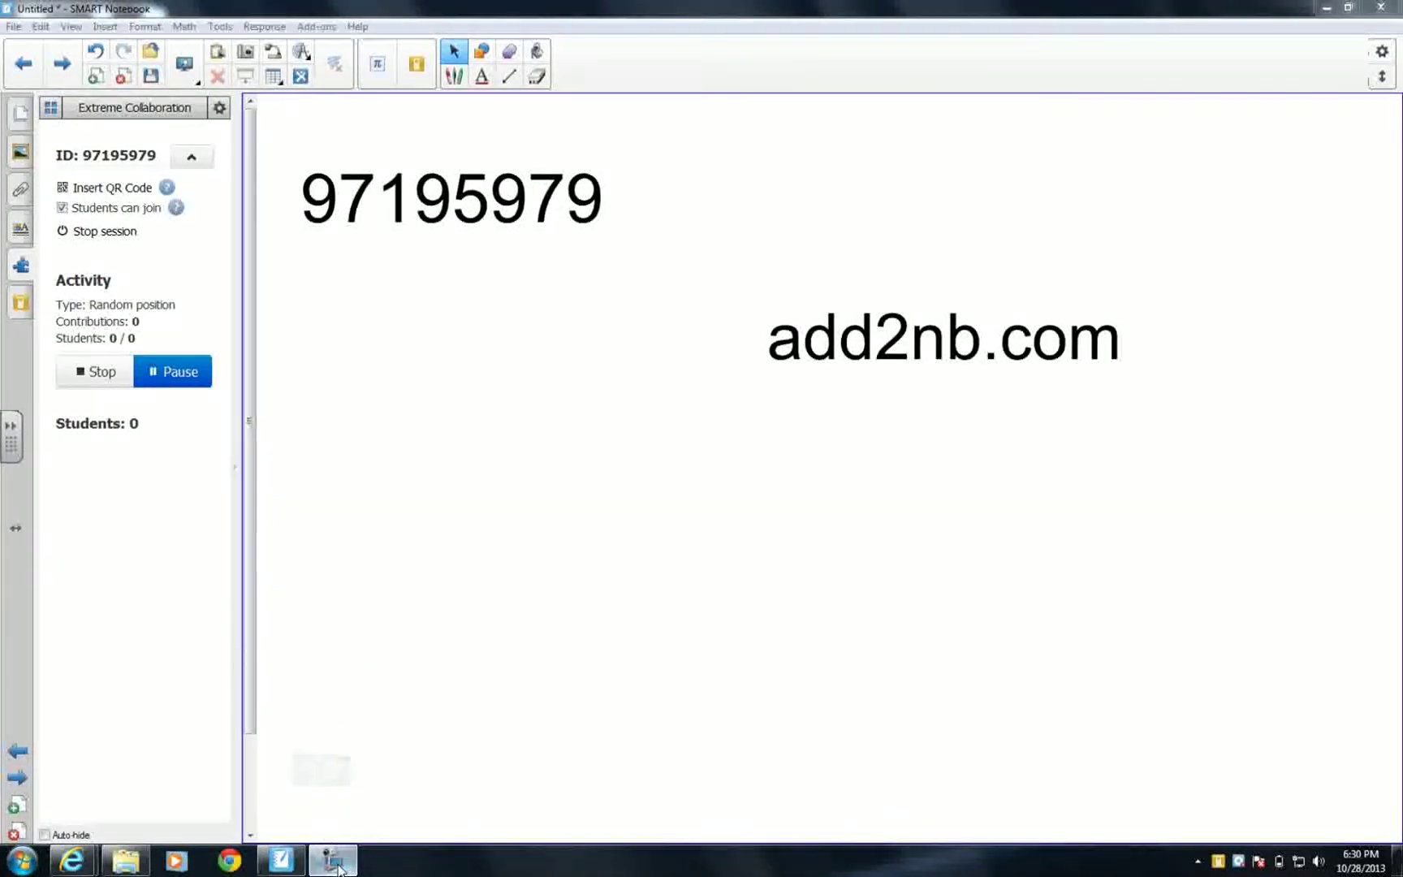
click(260, 479)
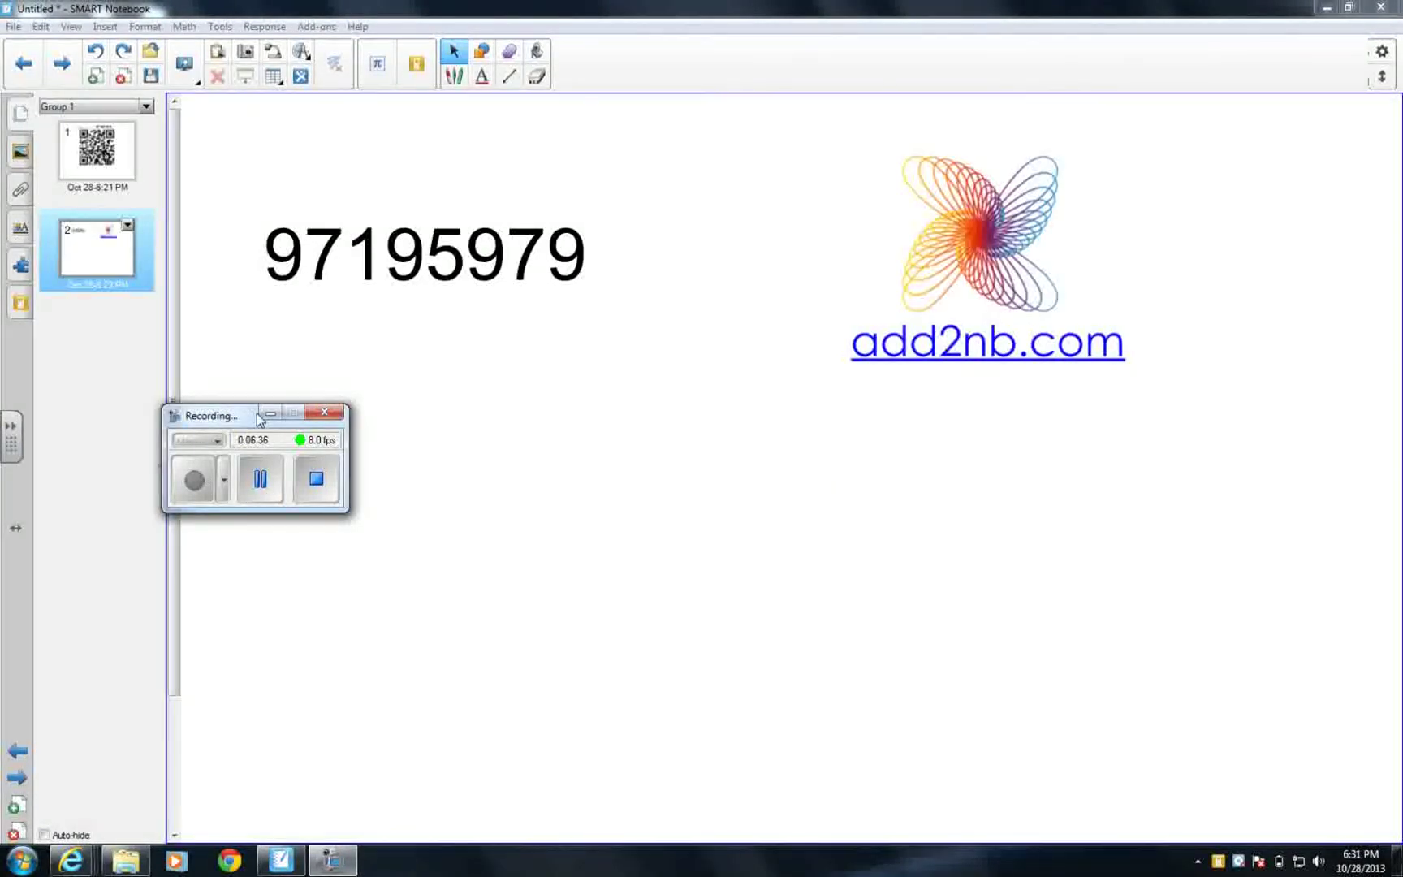
click(270, 413)
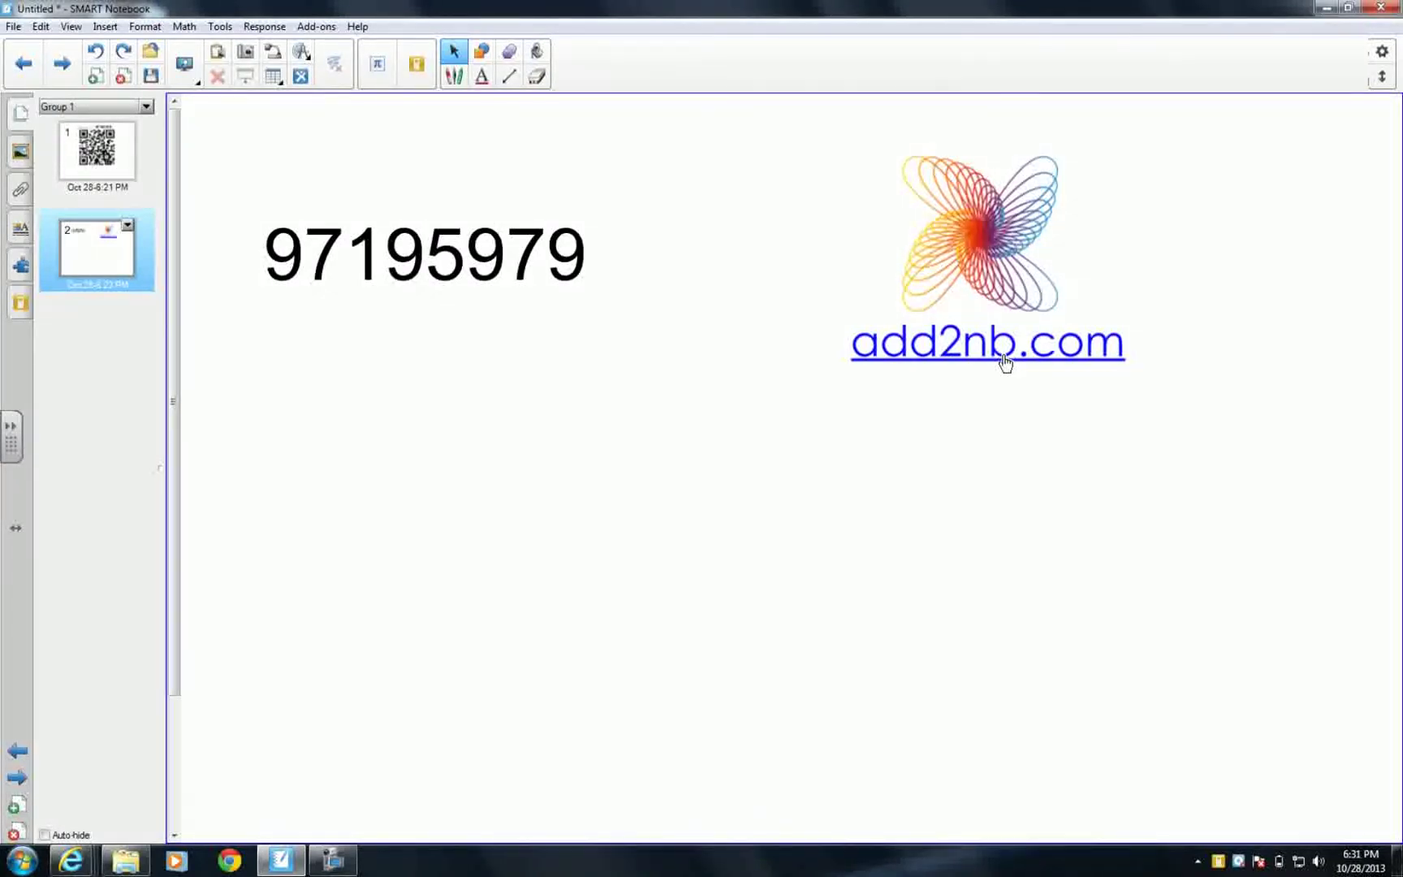
click(418, 252)
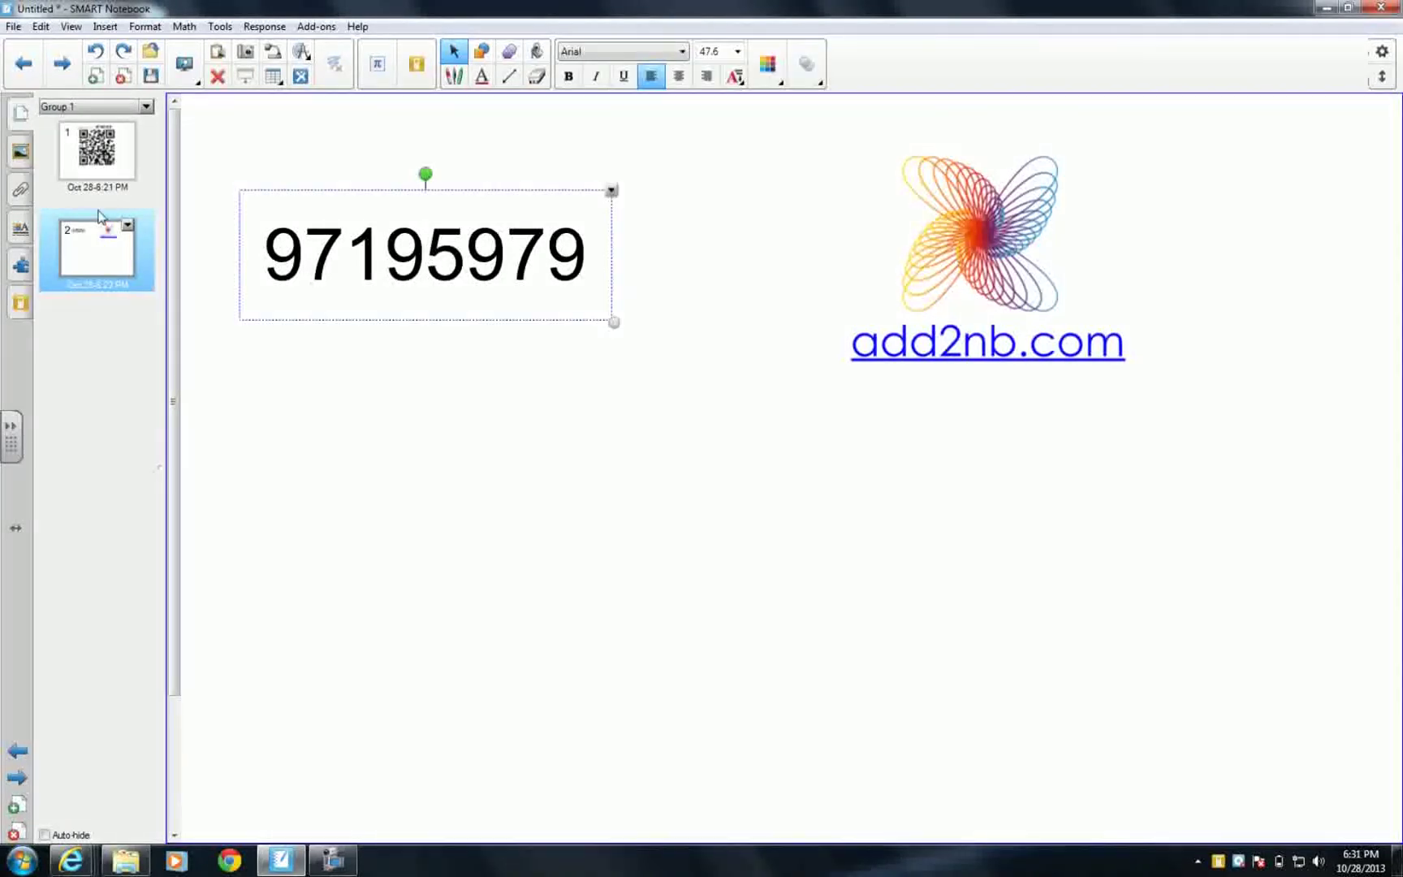
Check the Extreme Collaboration panel, return to the page thumbnails, and follow the add2nb.com link.
click(22, 262)
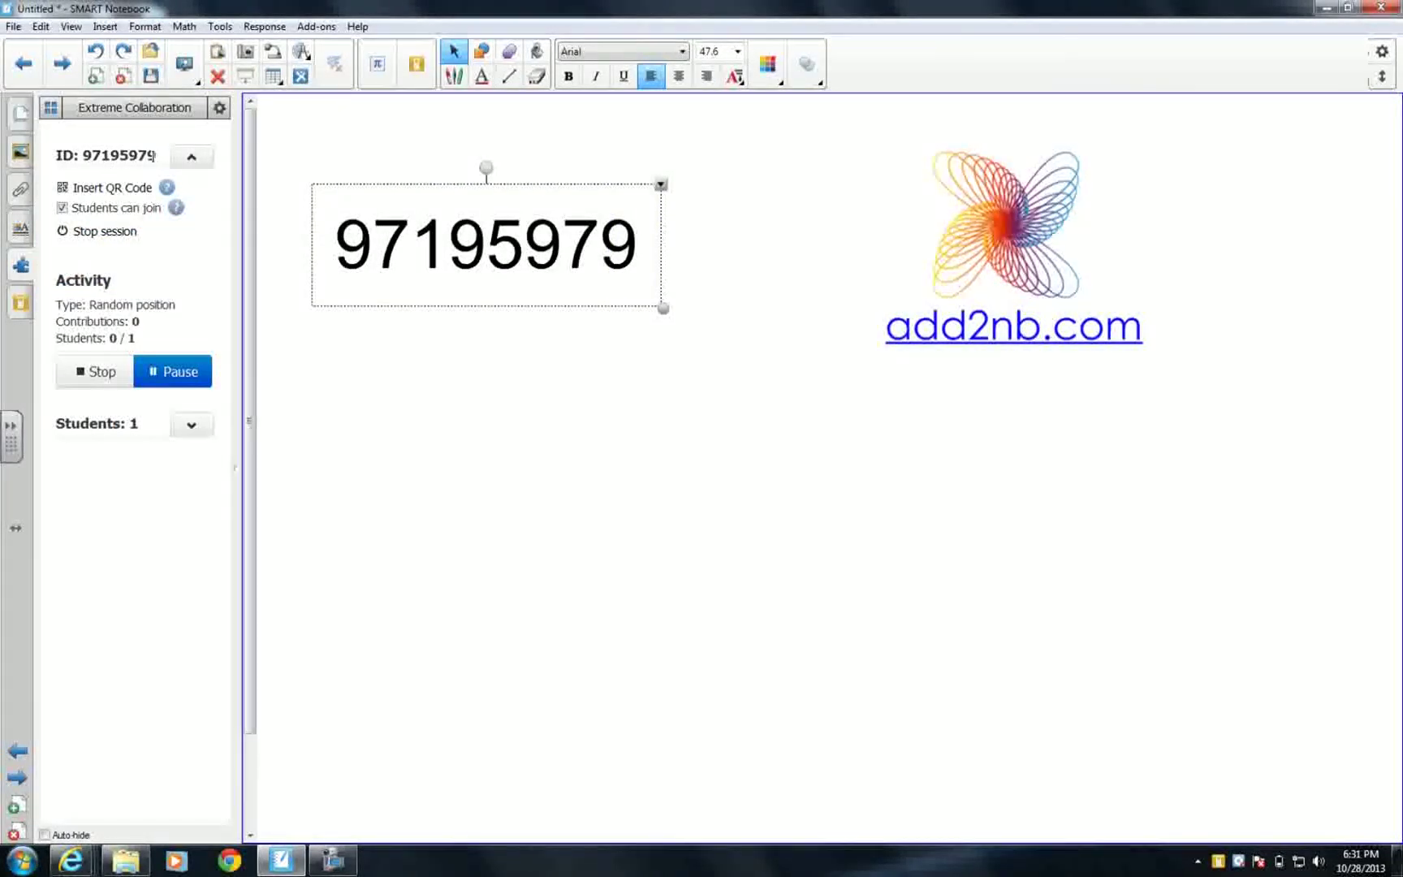
click(18, 120)
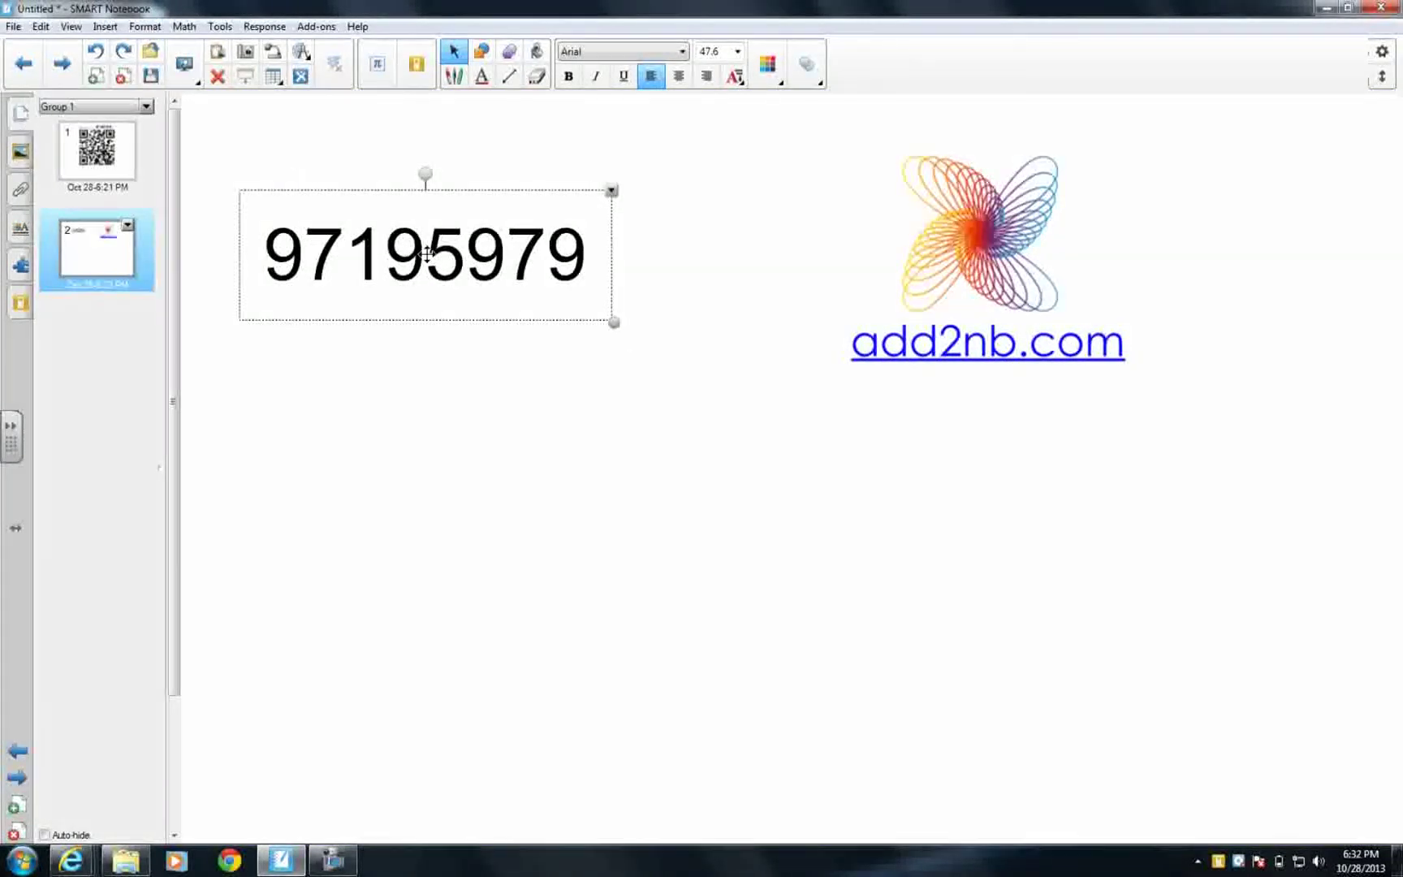
click(672, 344)
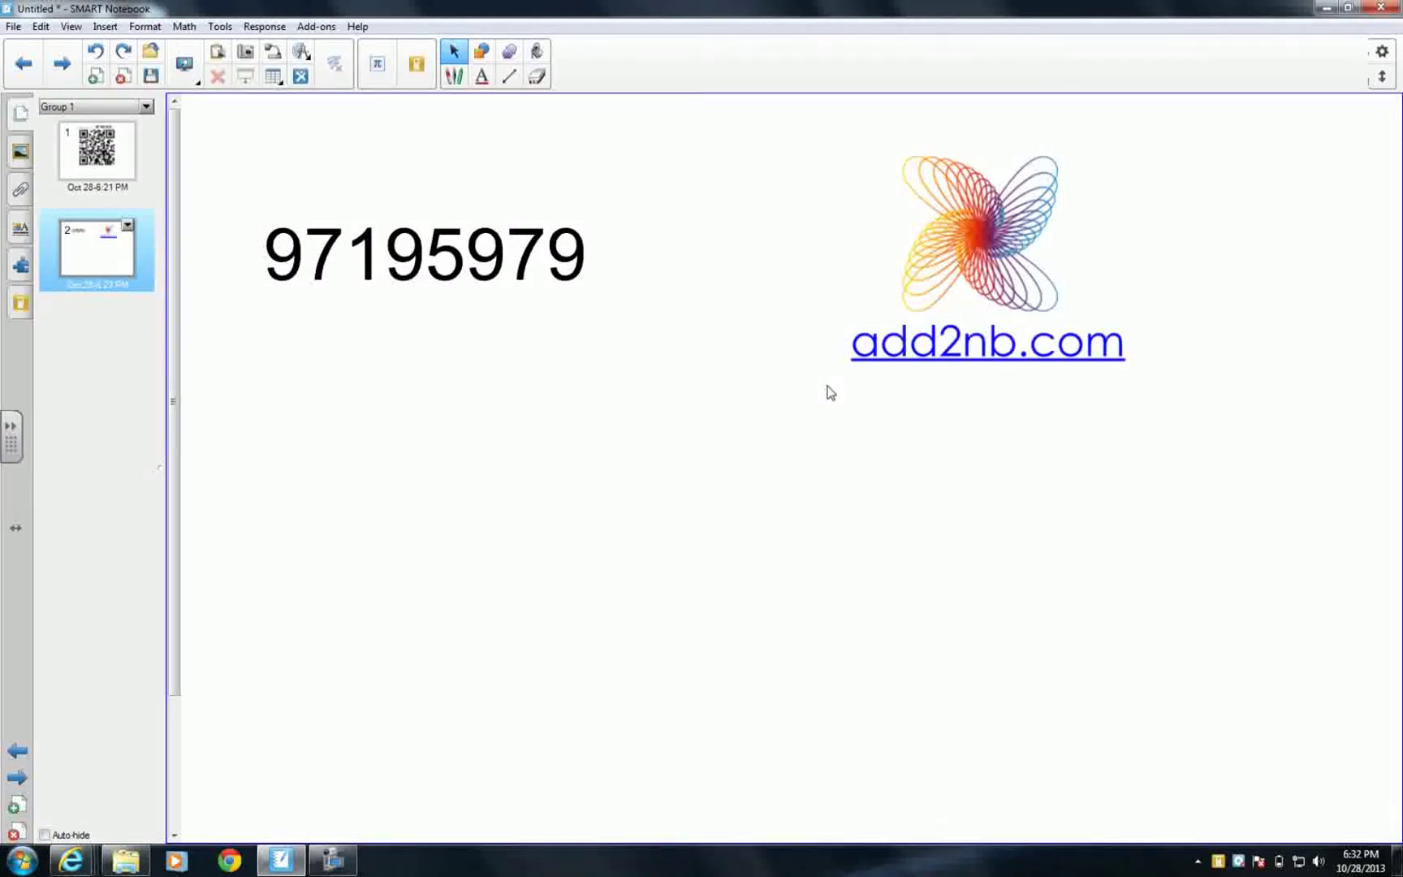
click(915, 363)
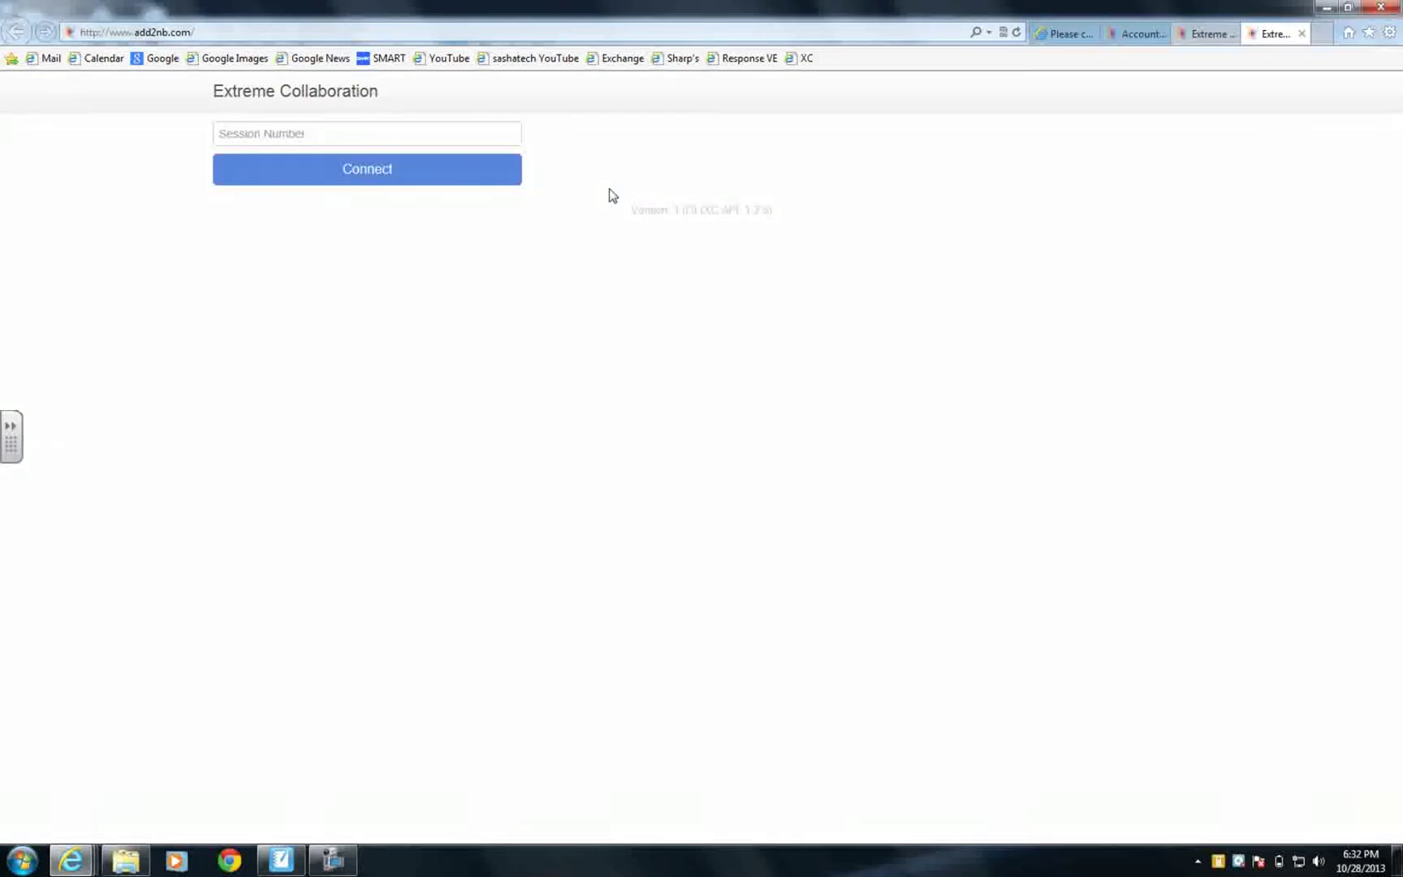
Paste the session number on the add2nb.com page and connect to the session.
click(392, 133)
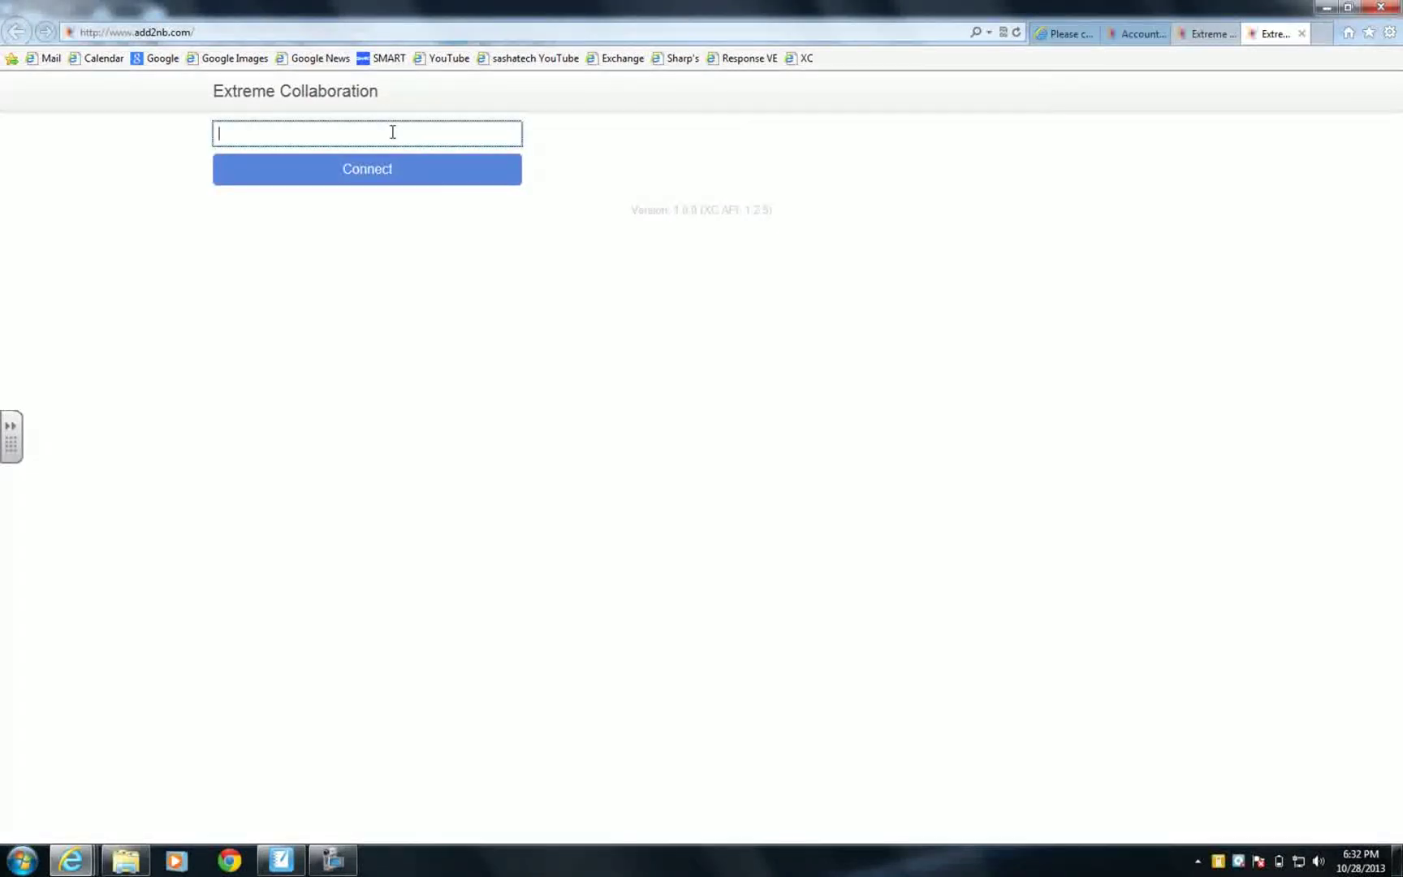
text(97195979)
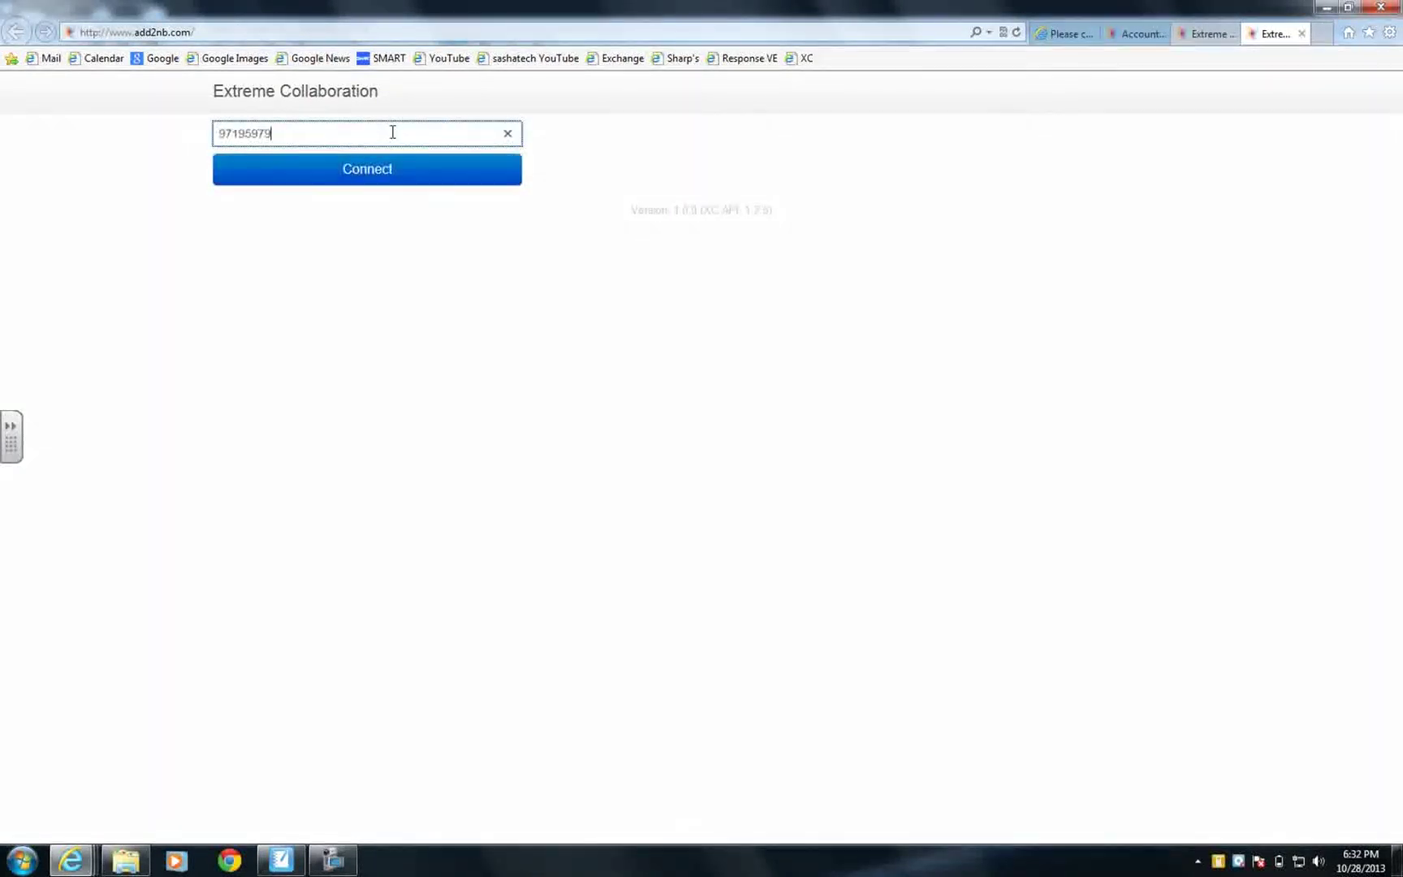
click(380, 184)
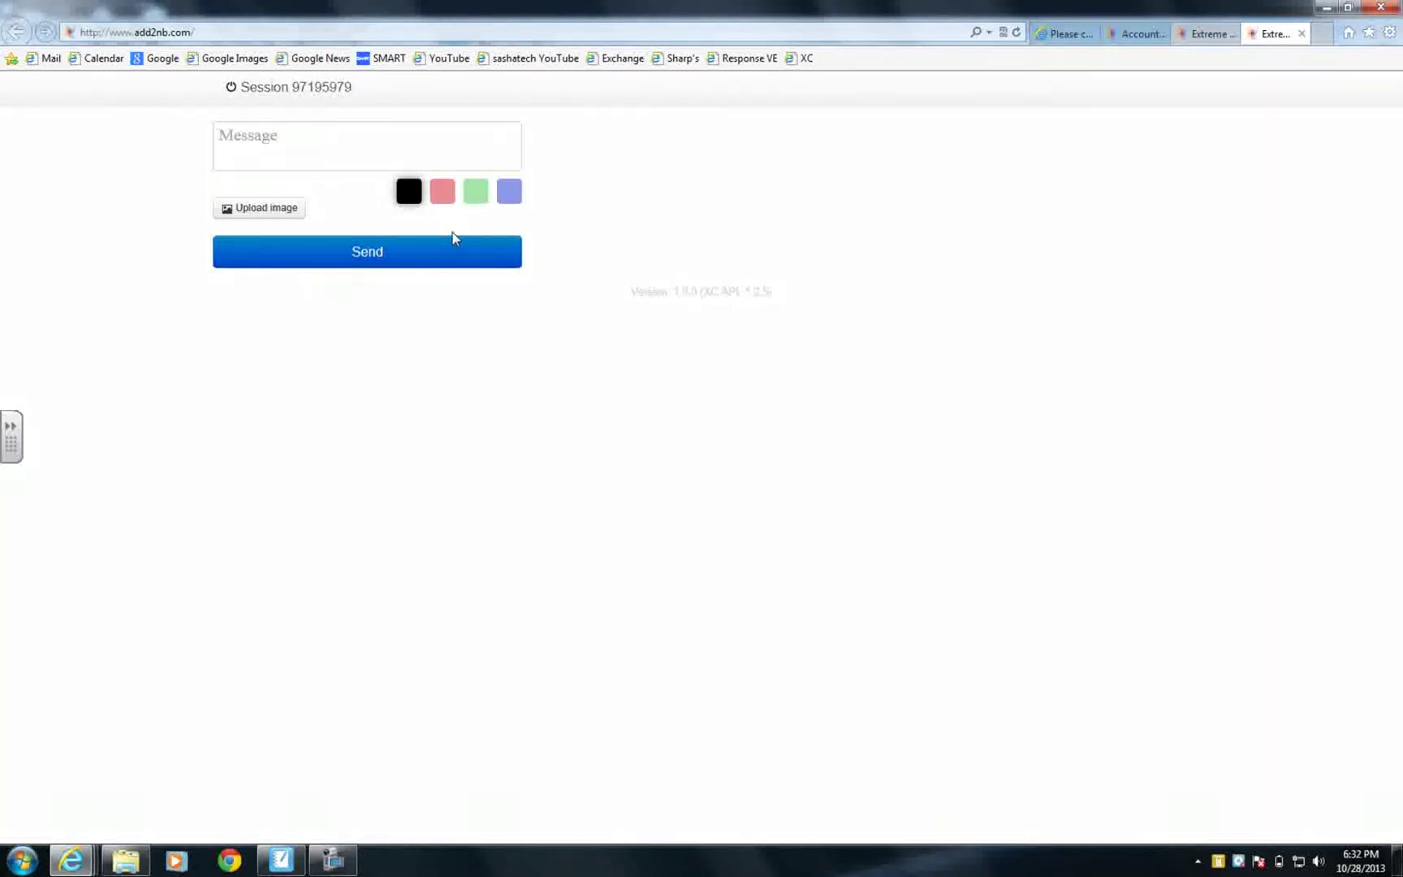
Send a blue 'hello!' message to the board.
click(507, 192)
click(396, 143)
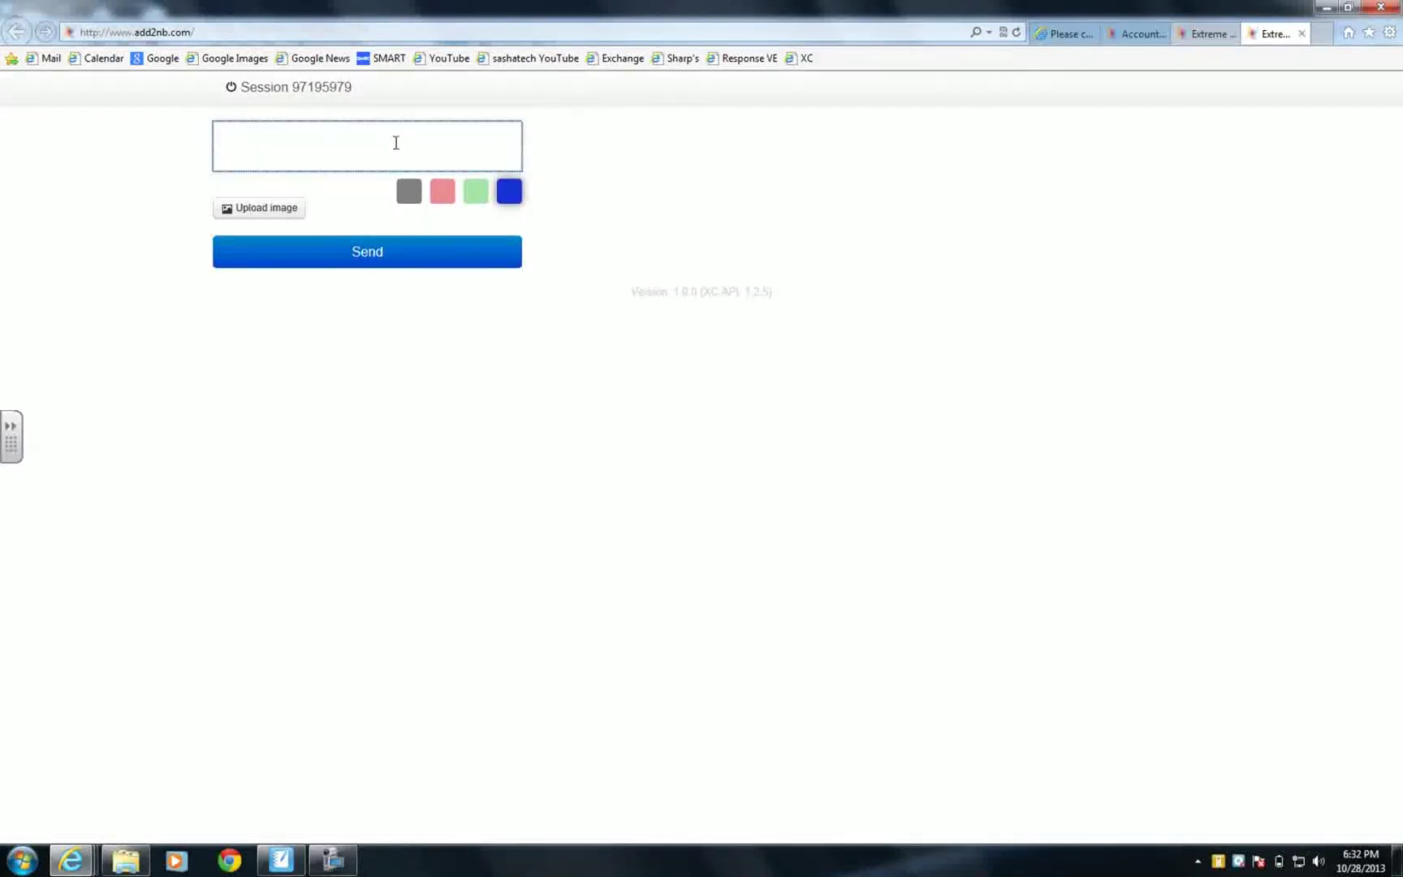
text(hello!)
click(309, 250)
Spread out page 2: red message left, number on top, blue hello! and logo to the right.
click(304, 867)
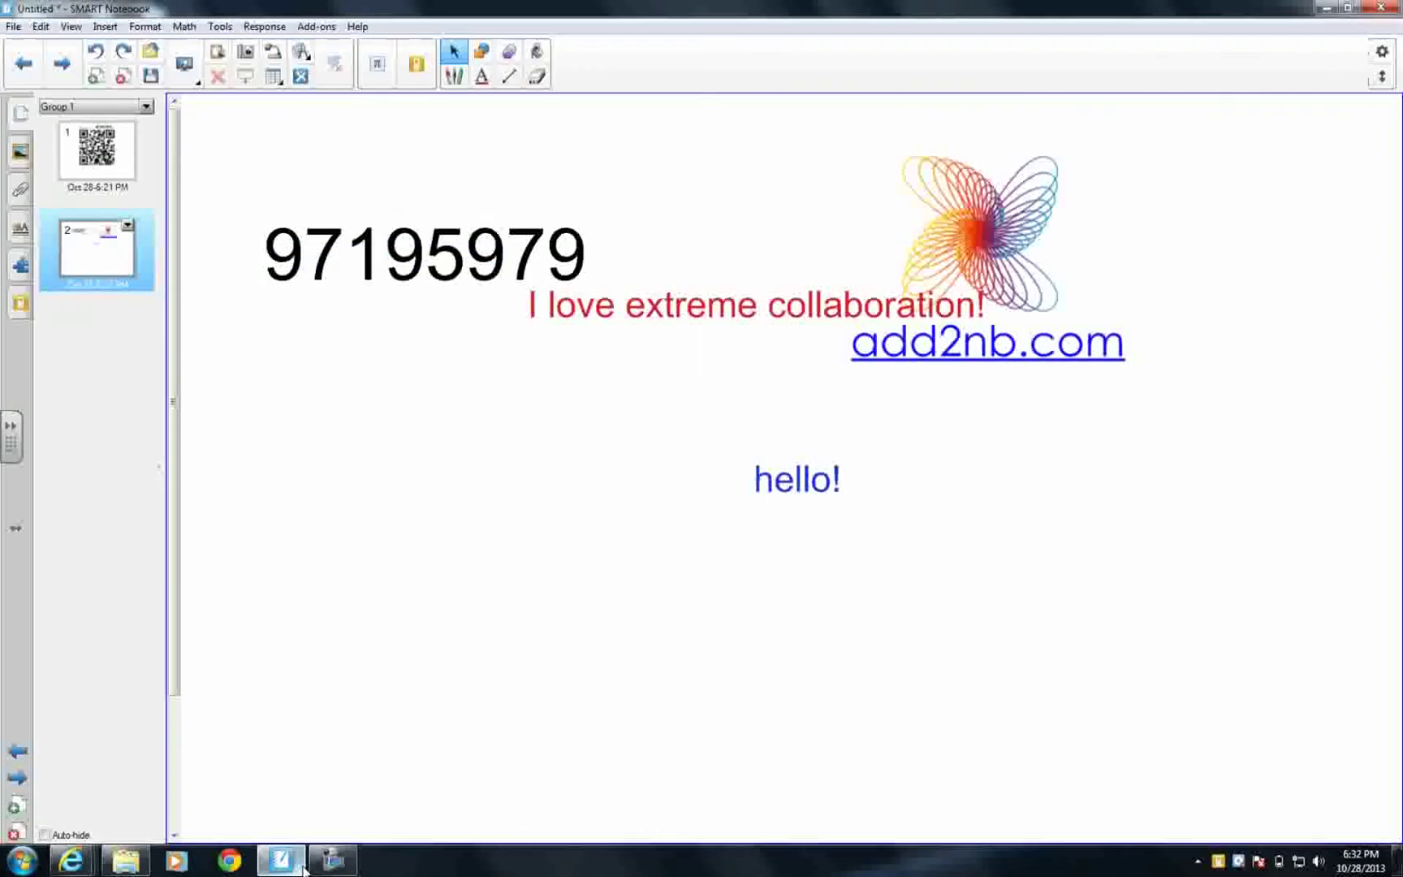
drag(591, 321, 379, 469)
drag(445, 245, 385, 143)
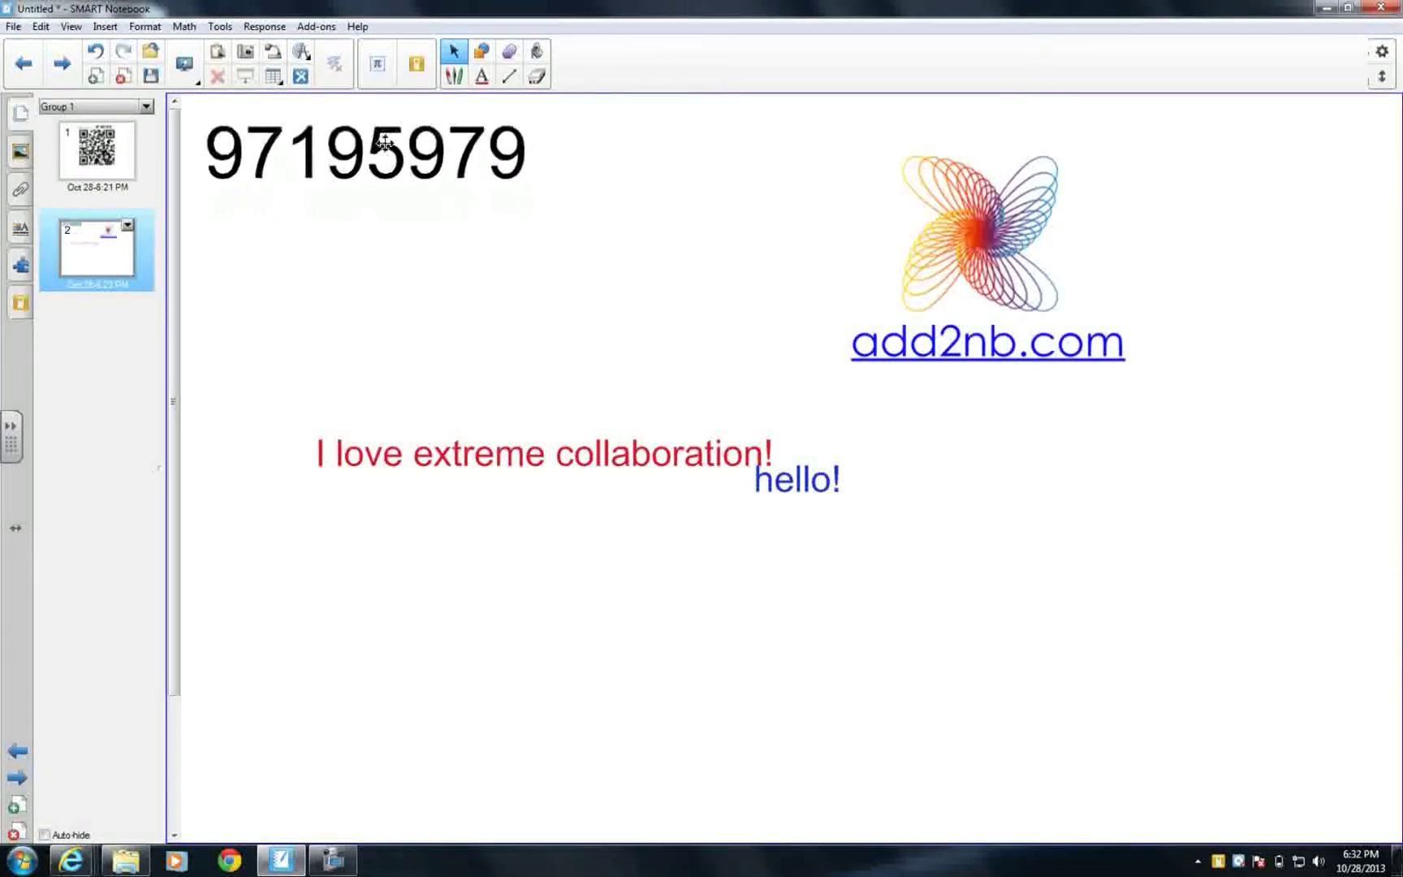
drag(803, 485, 1060, 557)
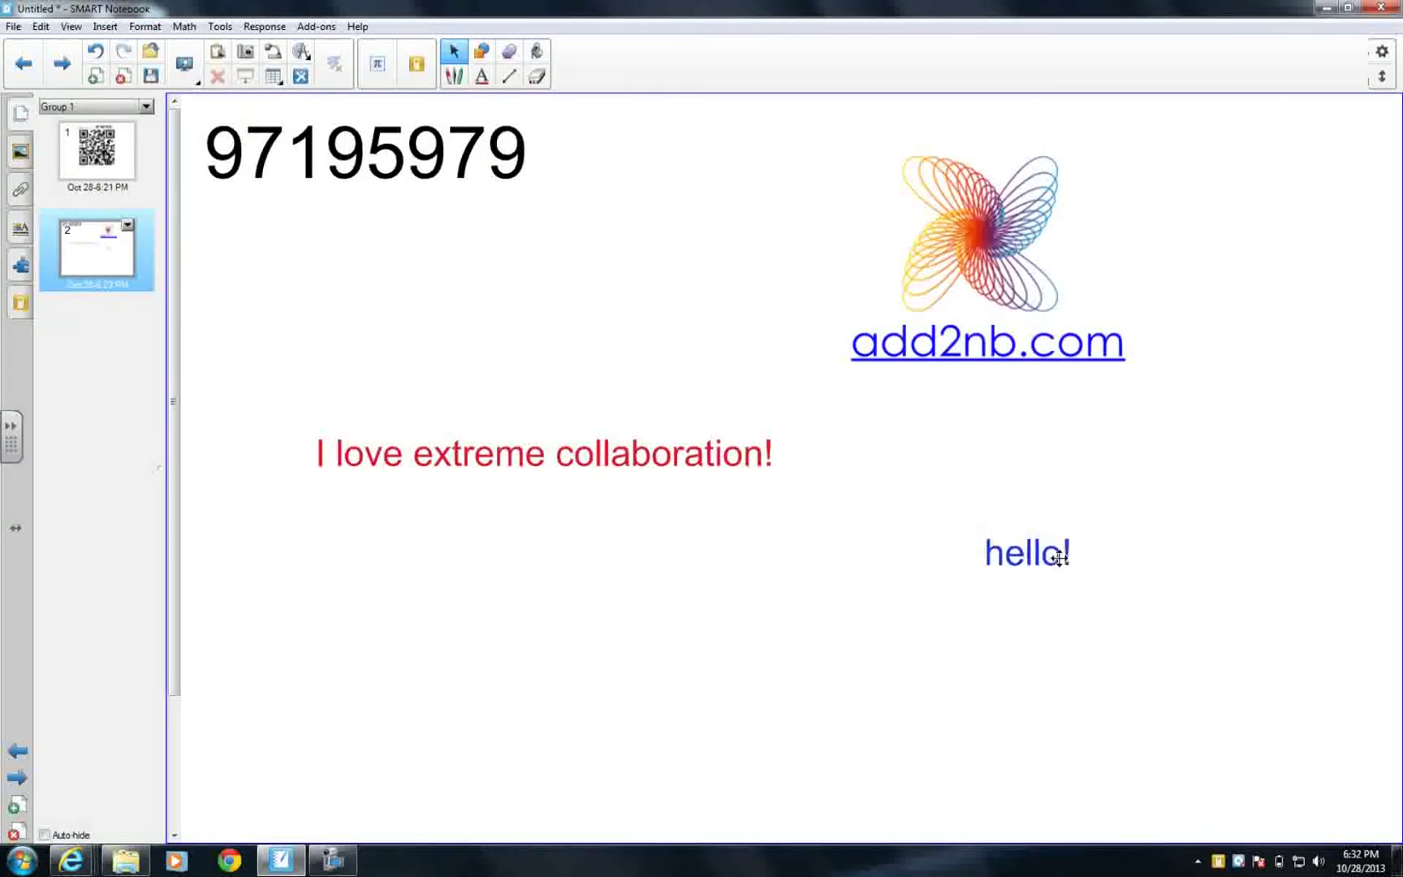
drag(991, 332, 1062, 294)
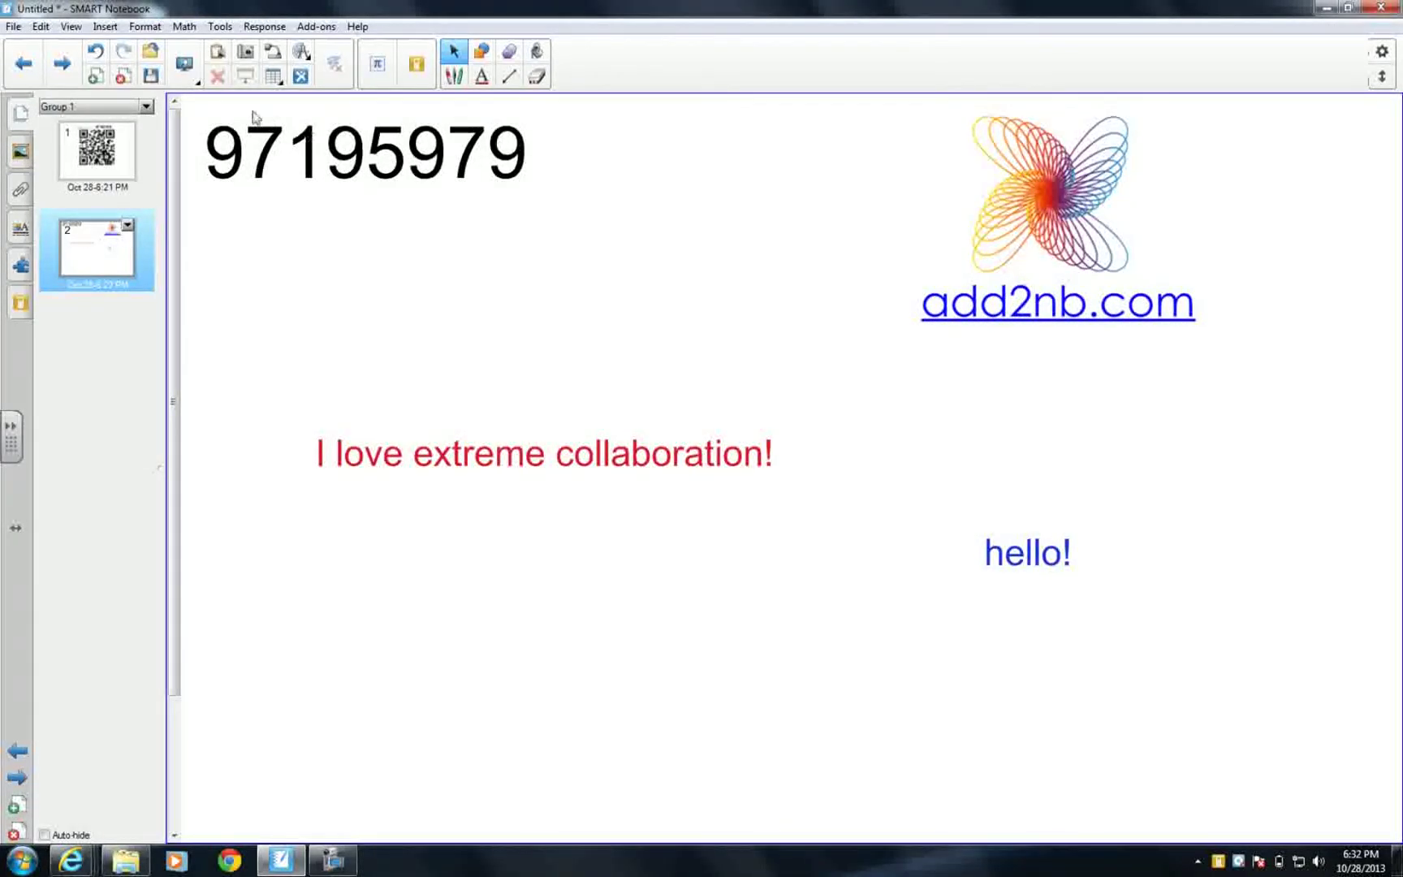
Add pages 3 and 4, moving the green 'Hi' message up and right on page 3.
click(95, 77)
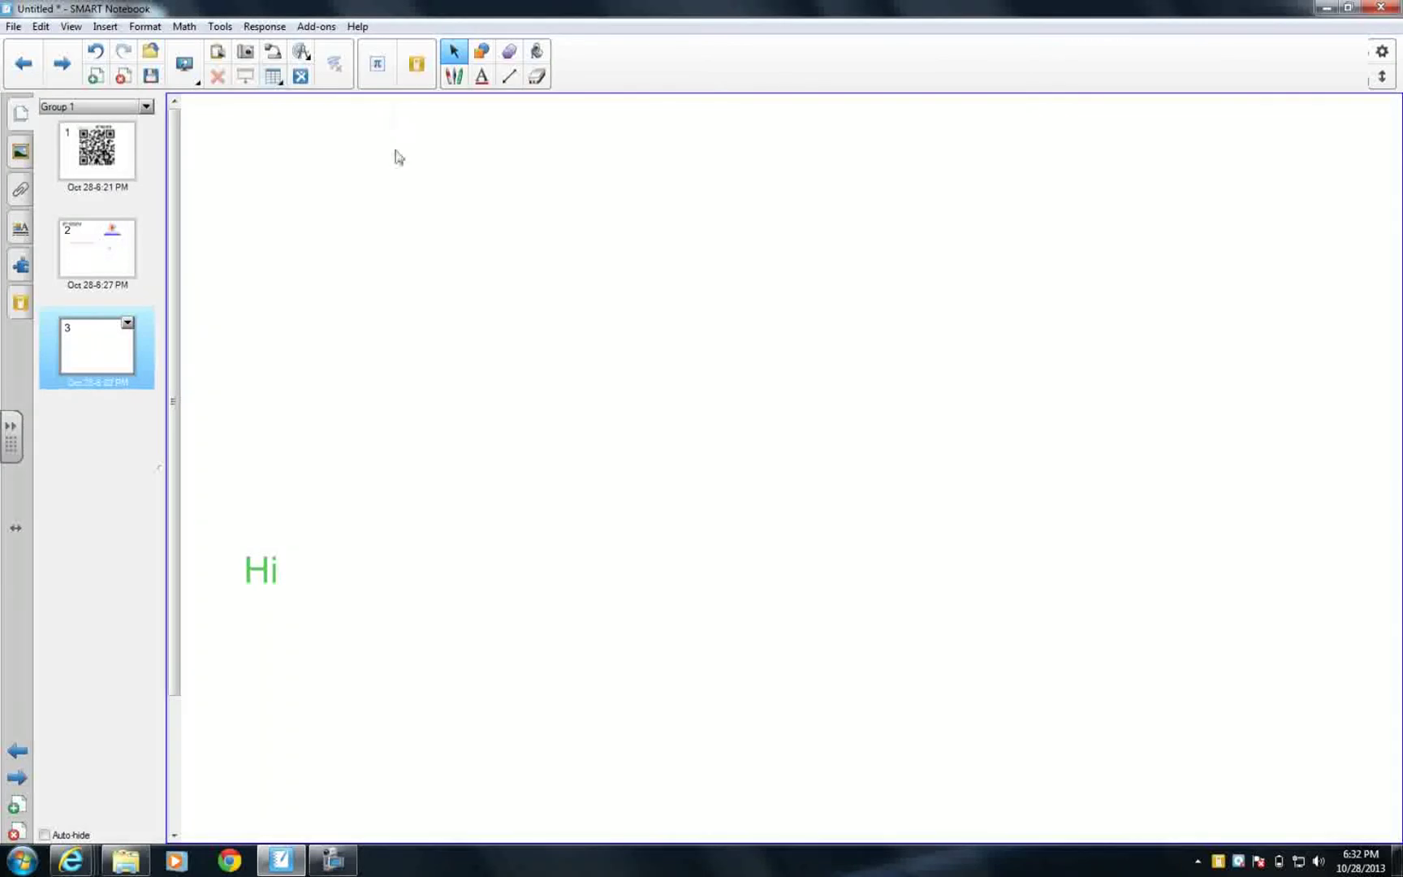
drag(265, 559, 384, 375)
click(101, 74)
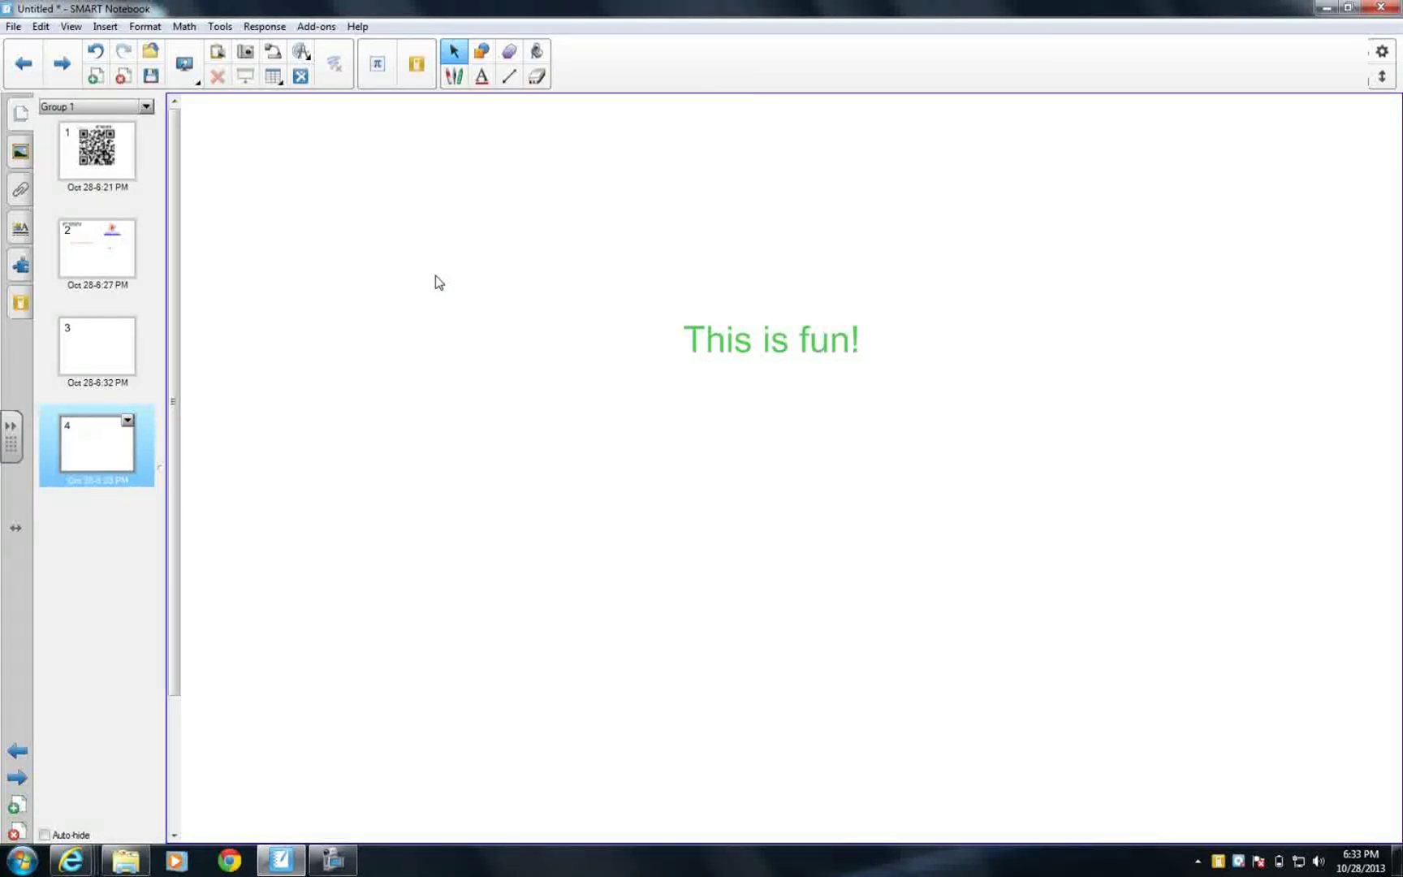
click(344, 869)
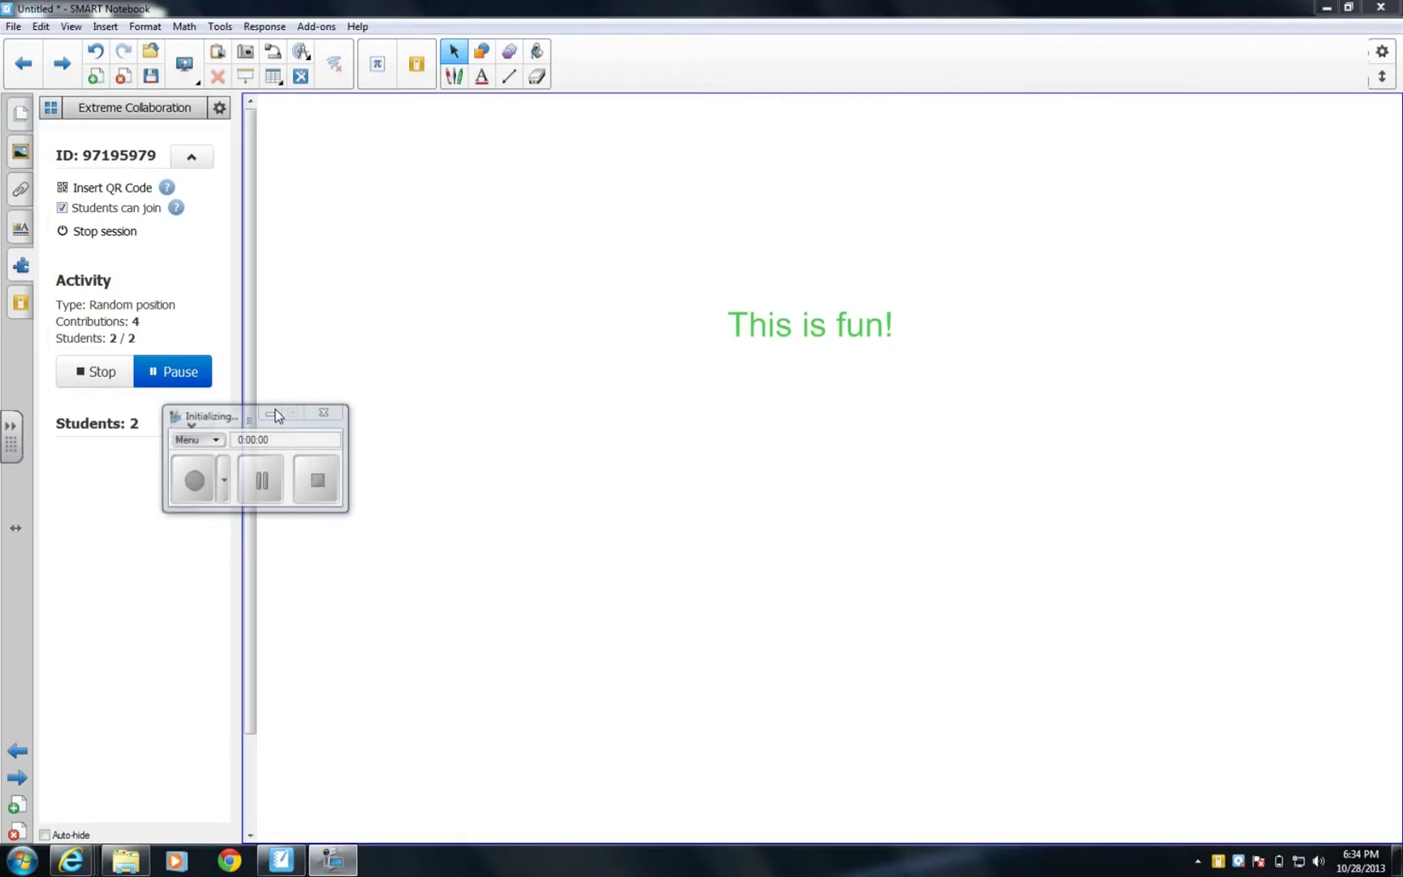
Stop the collaboration activity and end the session from the Extreme Collaboration panel.
click(272, 413)
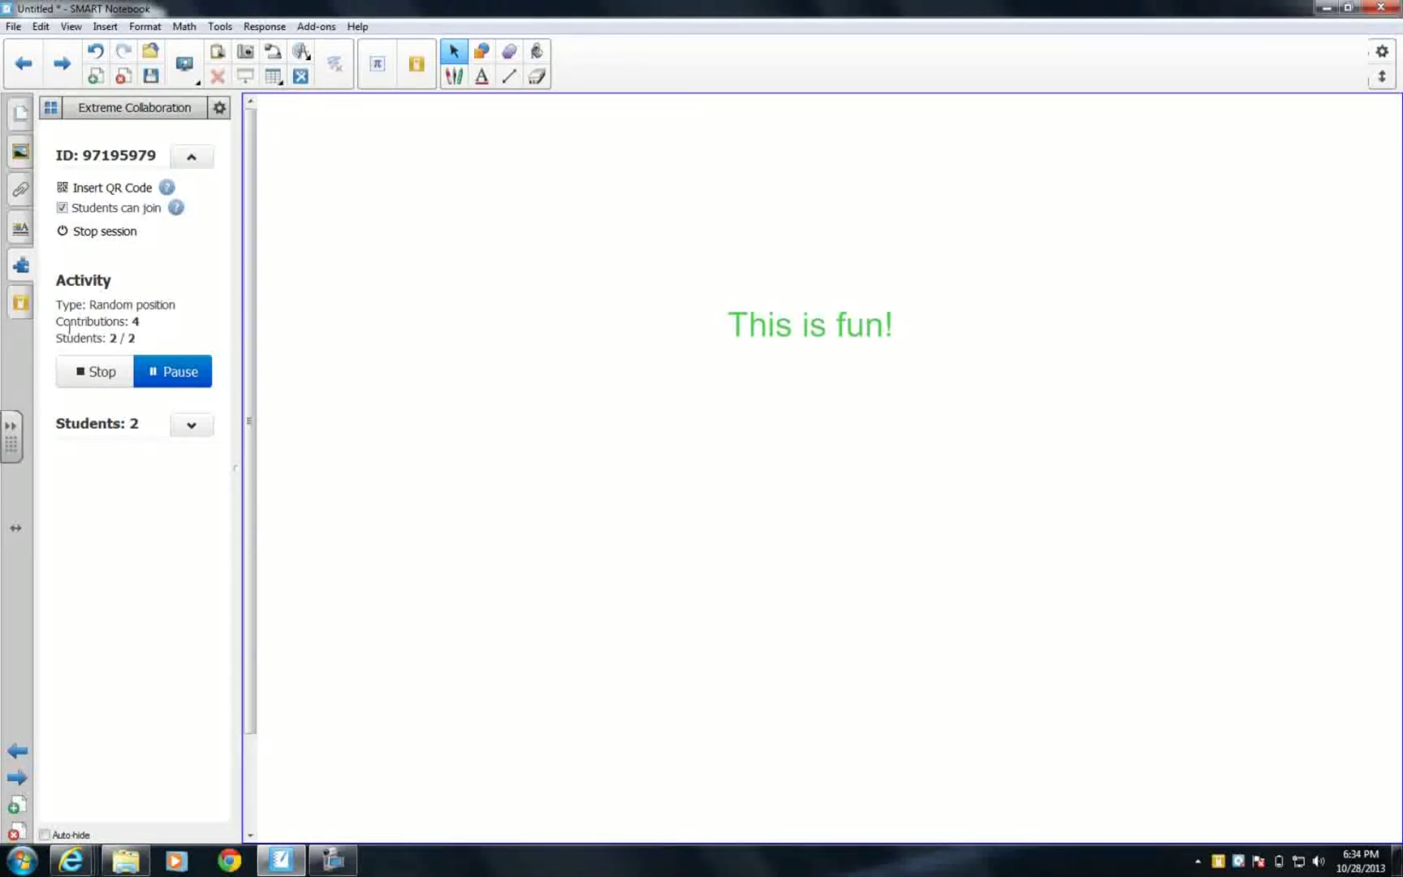
click(100, 386)
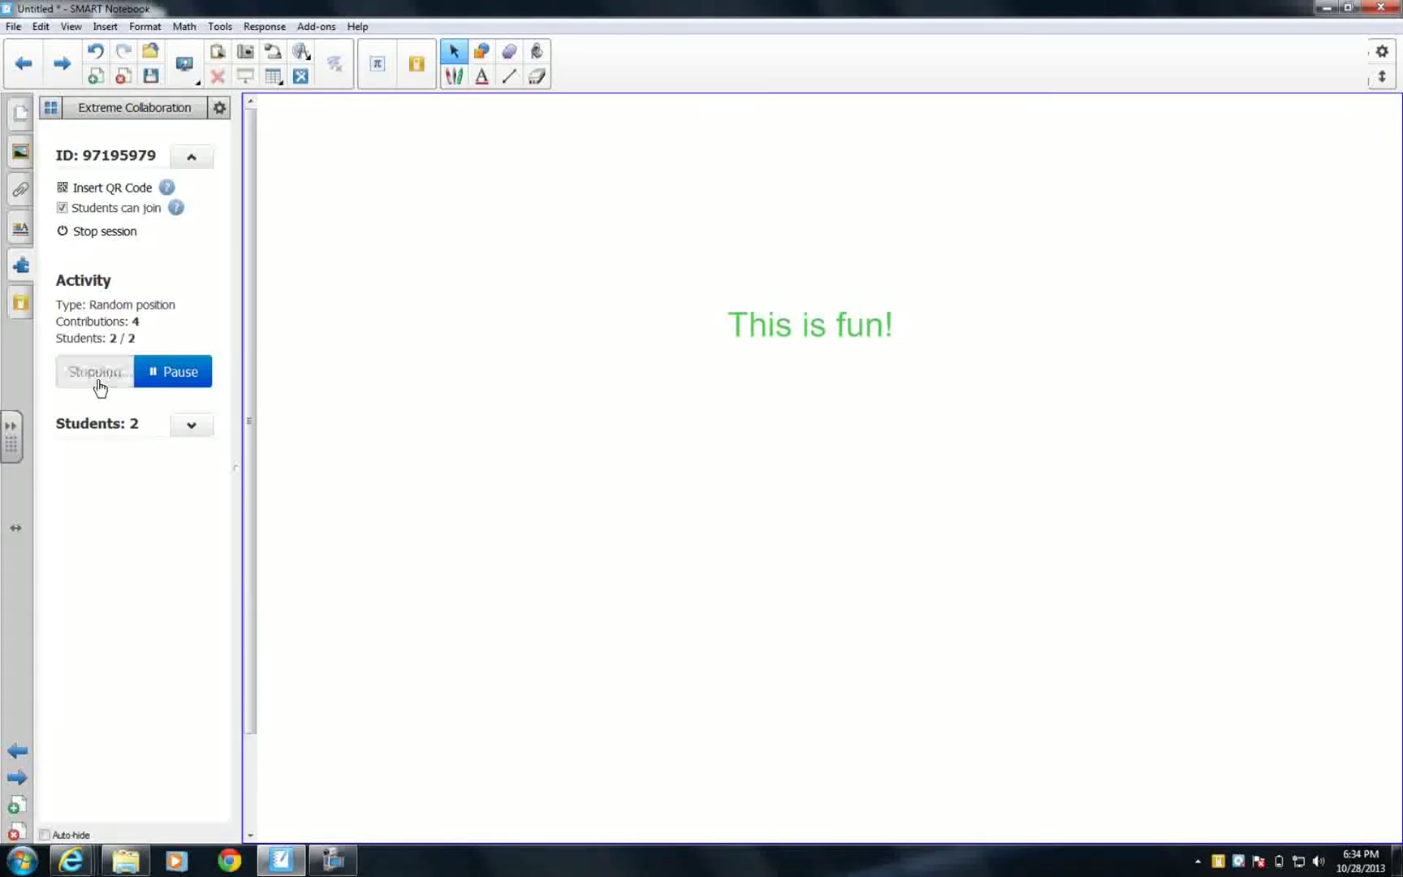
click(191, 159)
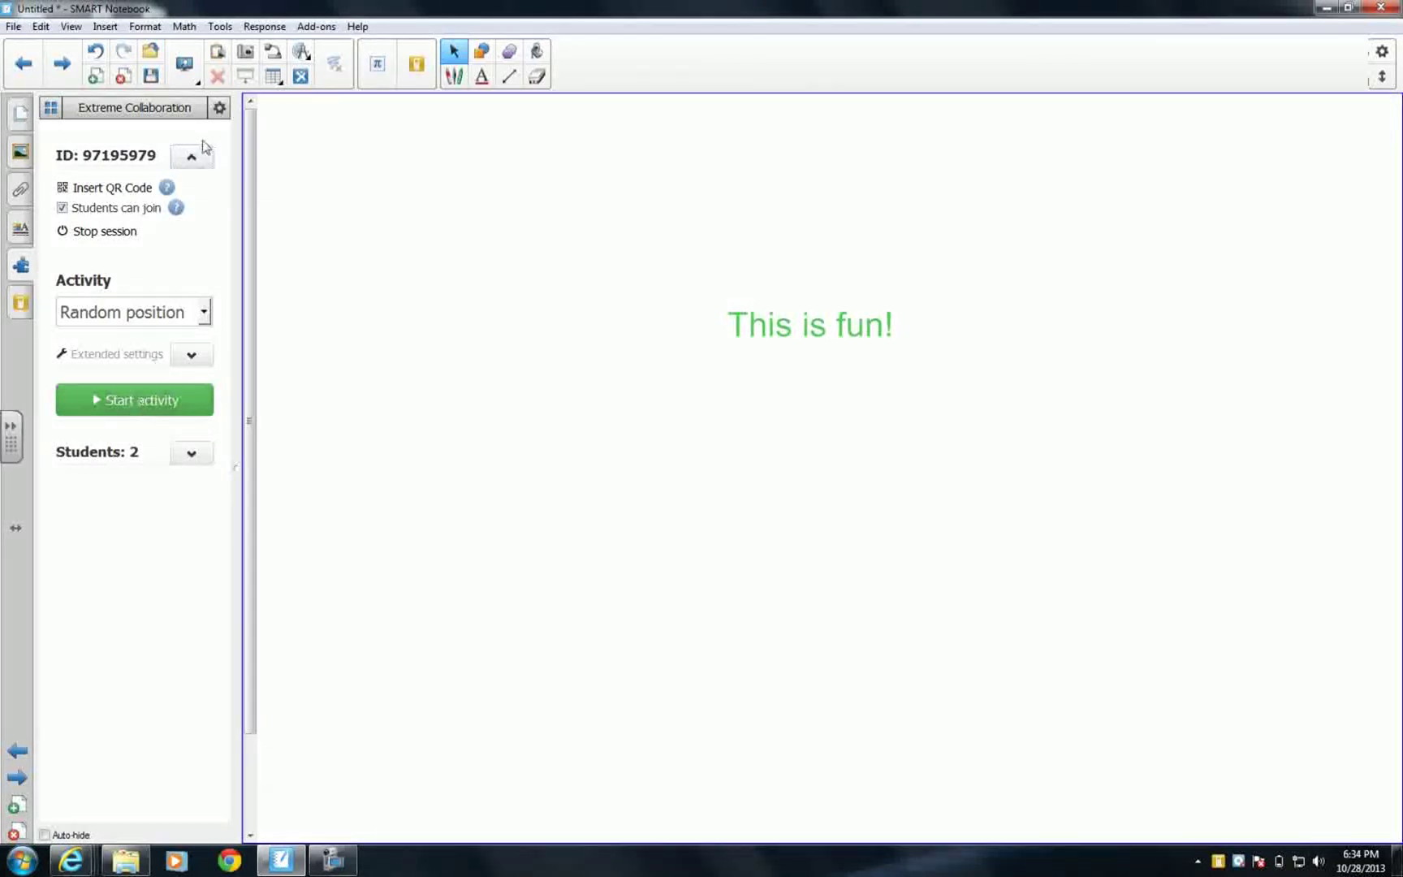
click(105, 231)
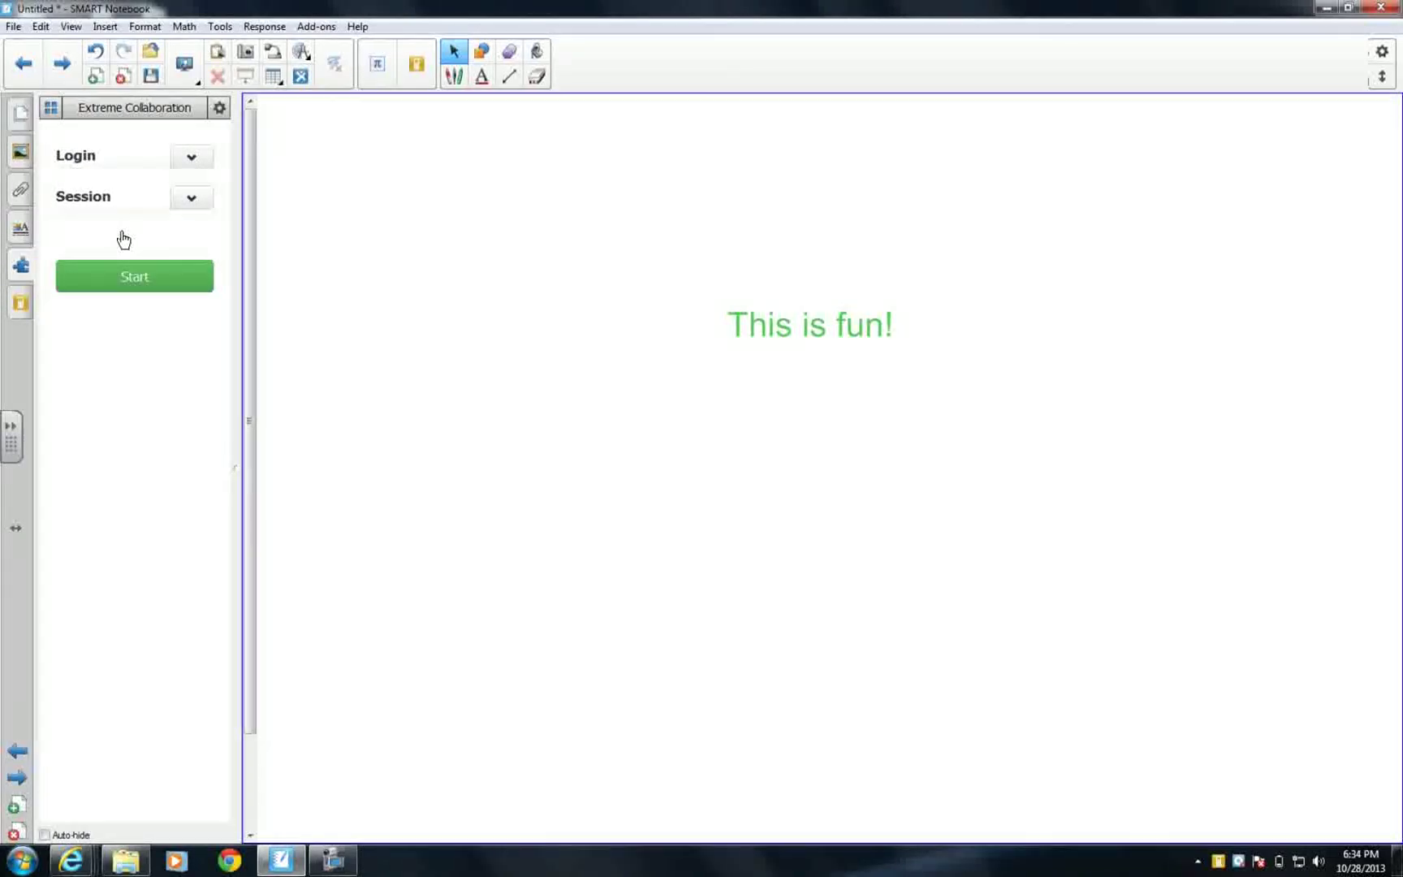
Show the four-page lesson's page thumbnails again.
click(22, 121)
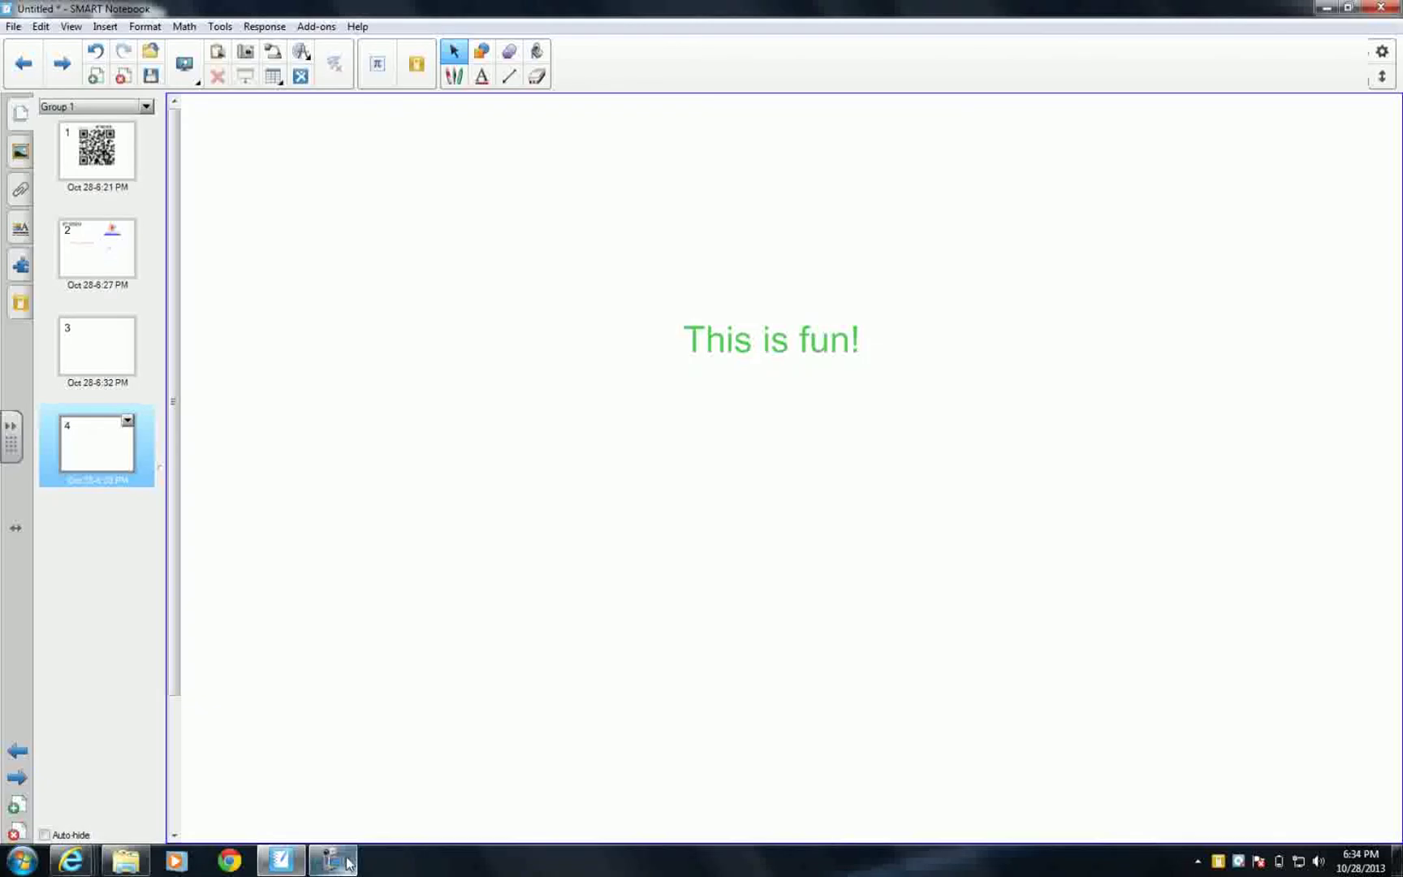
mouse_move(348, 862)
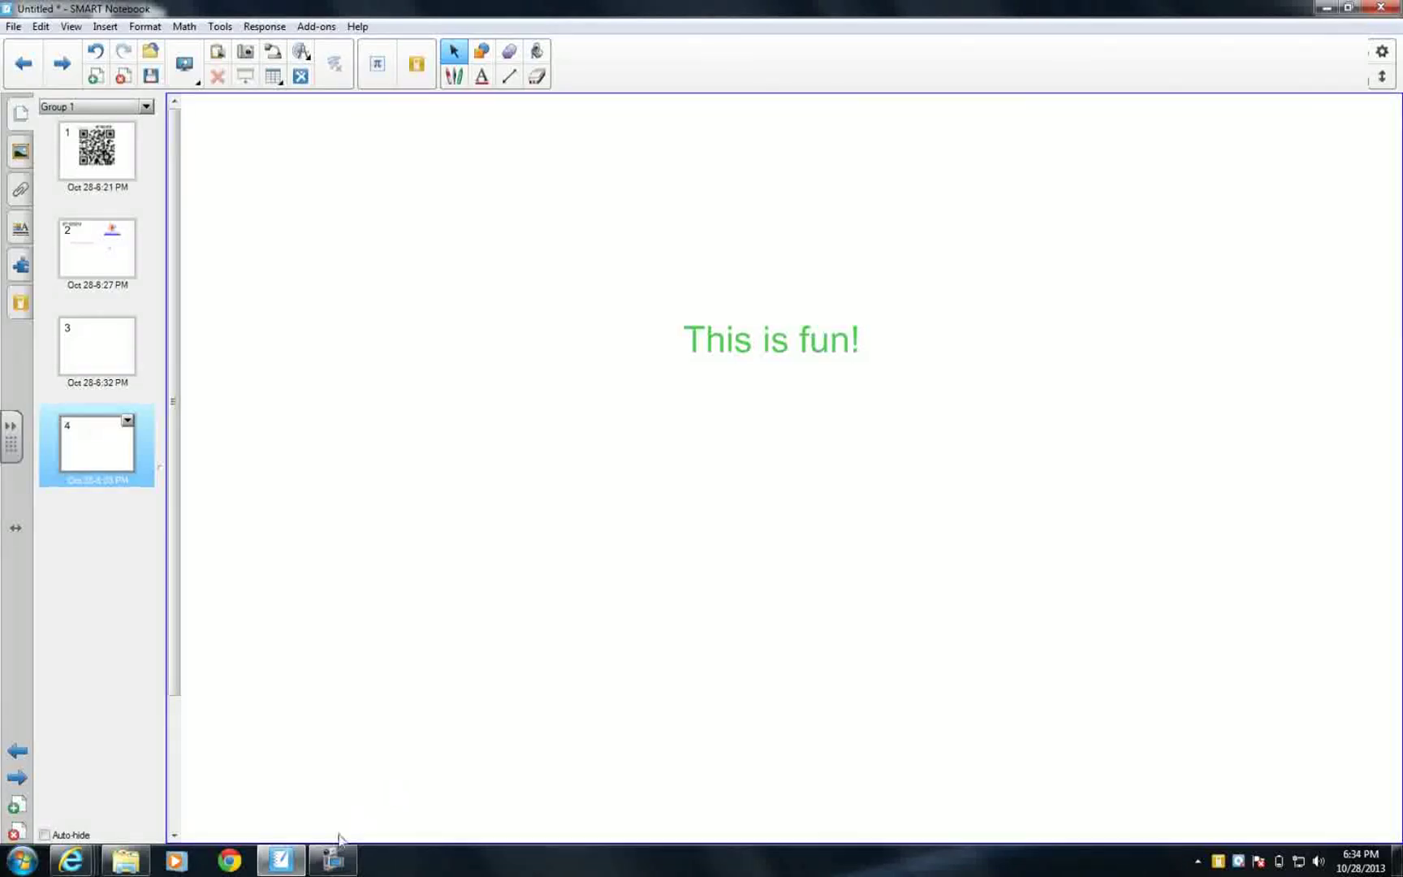
click(334, 865)
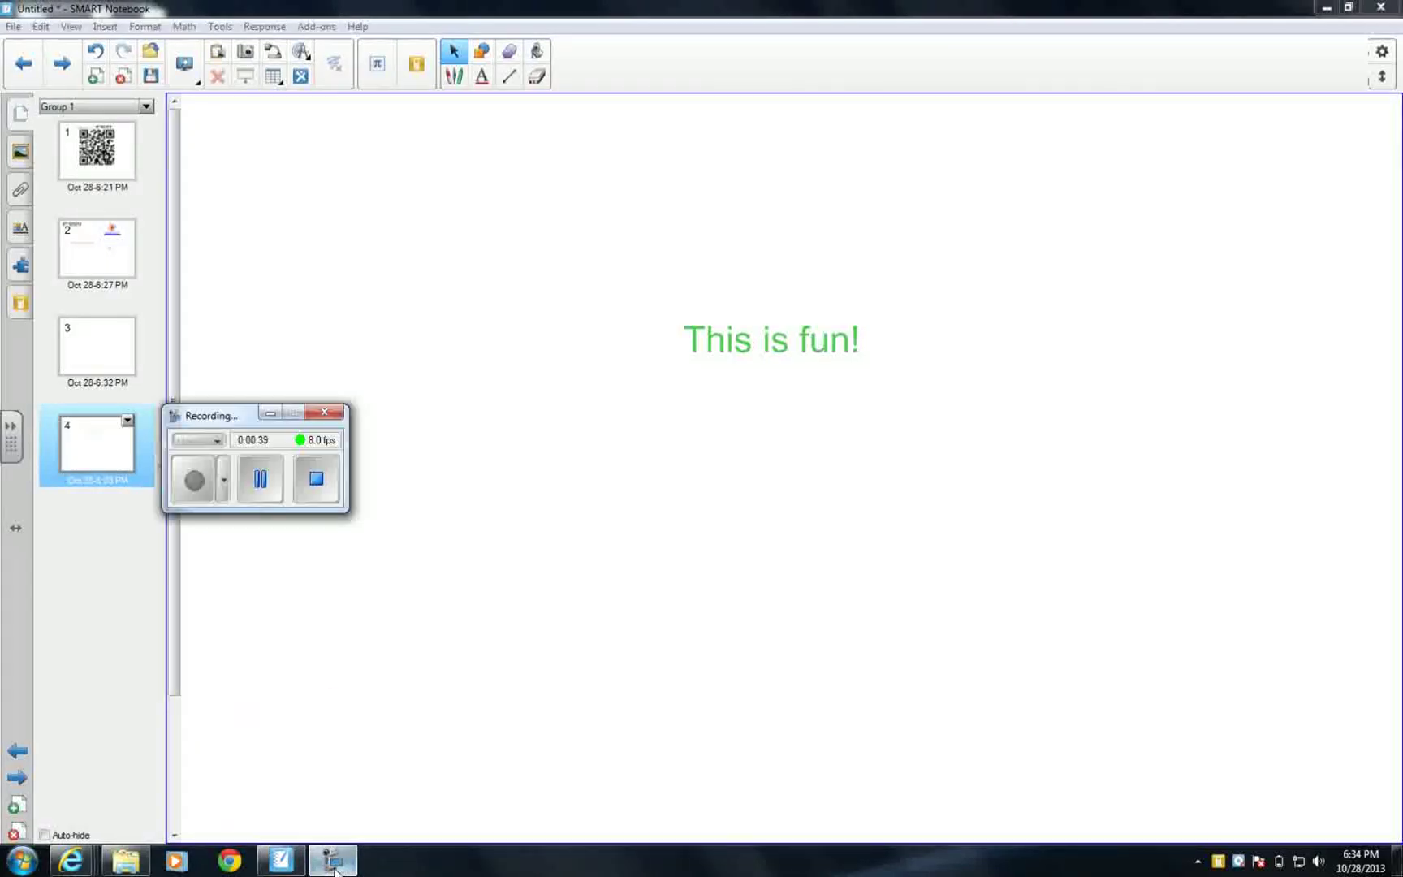